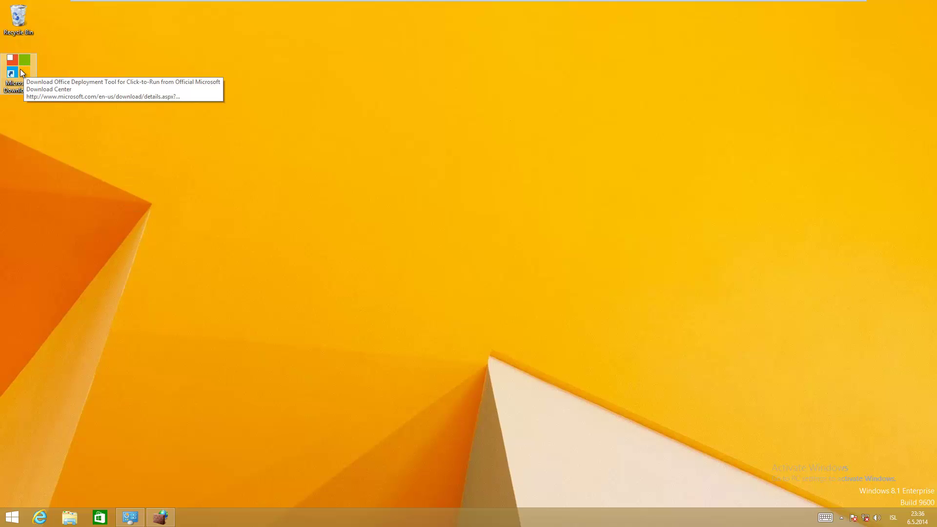
Download officedeploymenttool.exe from the Office Deployment Tool page and run it
{"action": "double_click", "coordinate": [31, 84]}
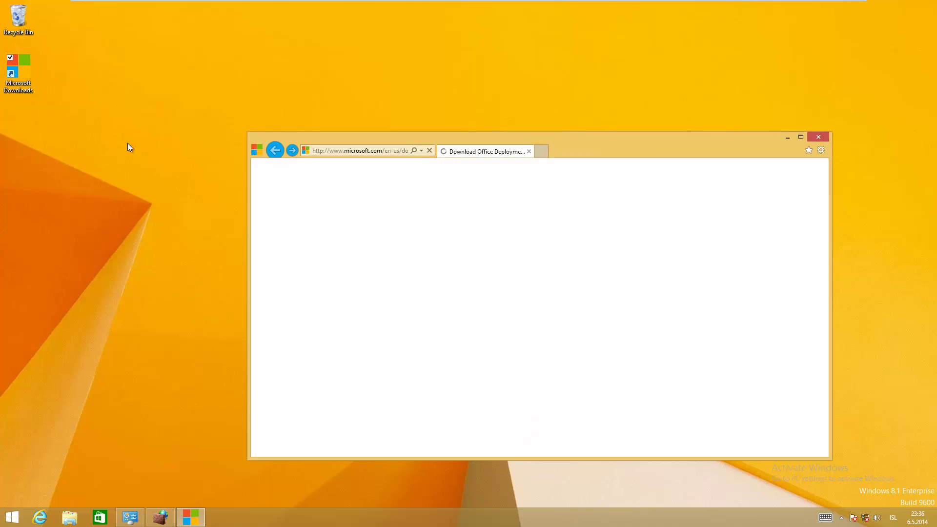
{"action": "left_click_drag", "start_coordinate": [565, 133], "coordinate": [464, 43]}
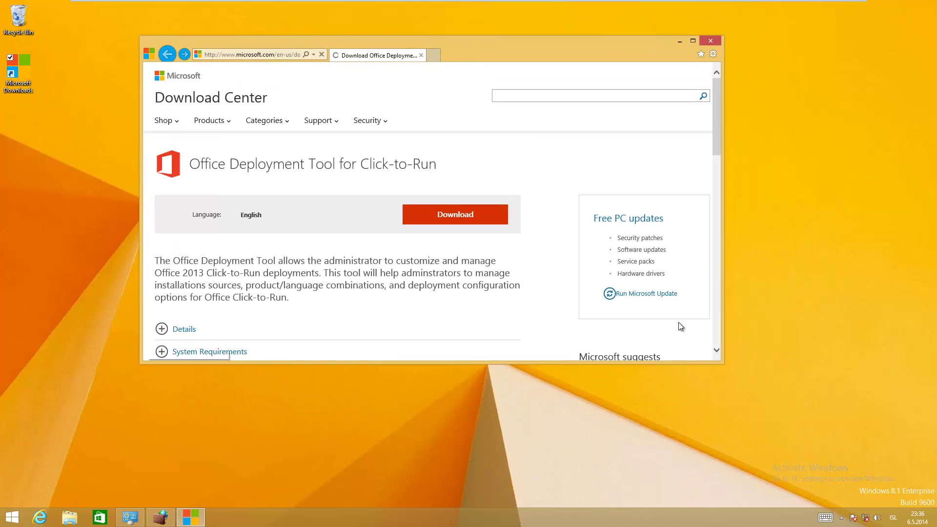
{"action": "left_click_drag", "start_coordinate": [722, 361], "coordinate": [842, 431]}
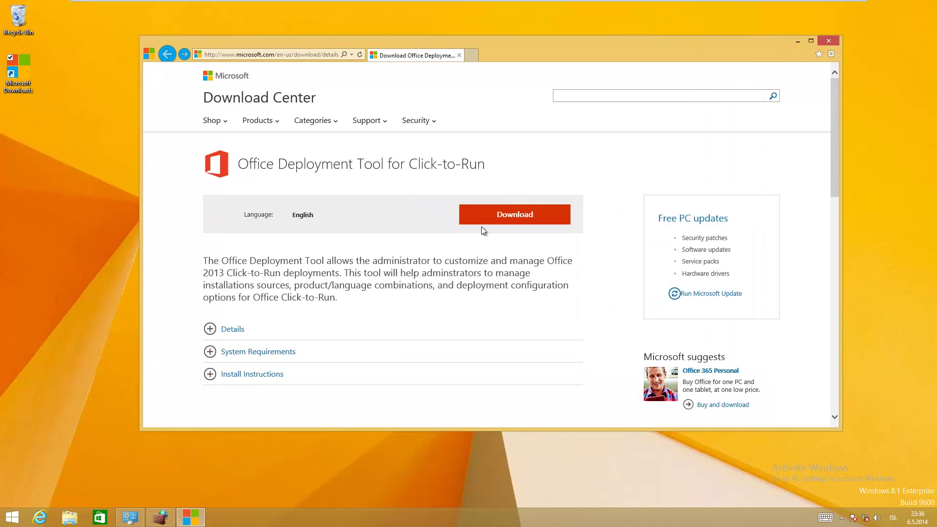
{"action": "left_click", "coordinate": [517, 228]}
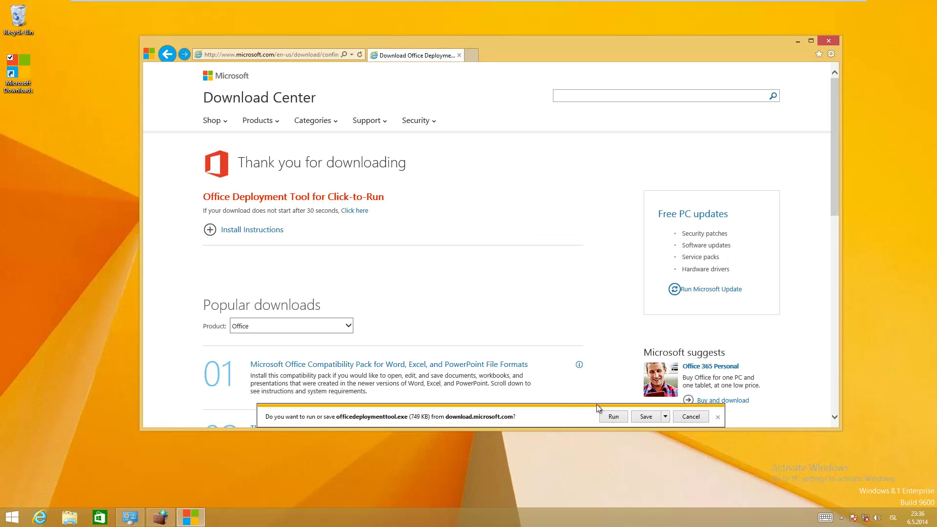
{"action": "left_click", "coordinate": [614, 417]}
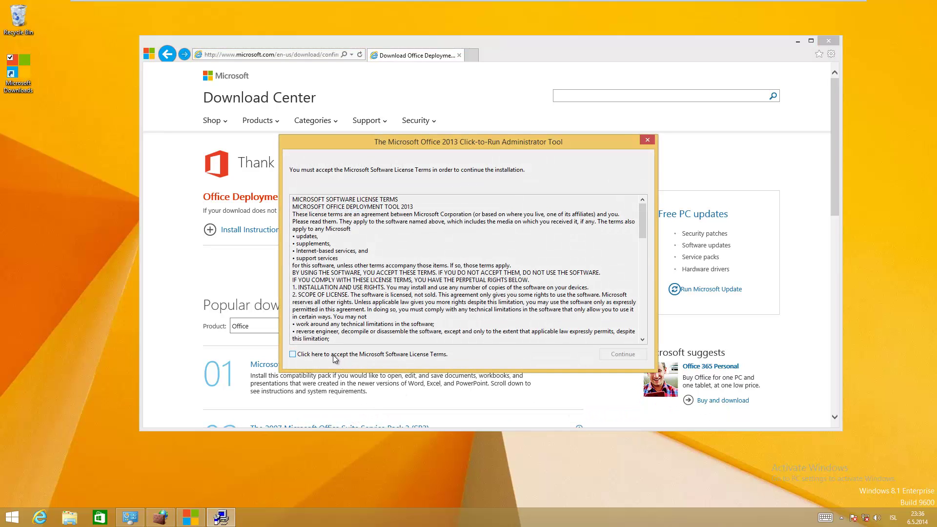
Accept the license terms and extract the tool's files into C:\OfficeDeploymentTool
{"action": "left_click", "coordinate": [340, 356]}
{"action": "left_click", "coordinate": [623, 354]}
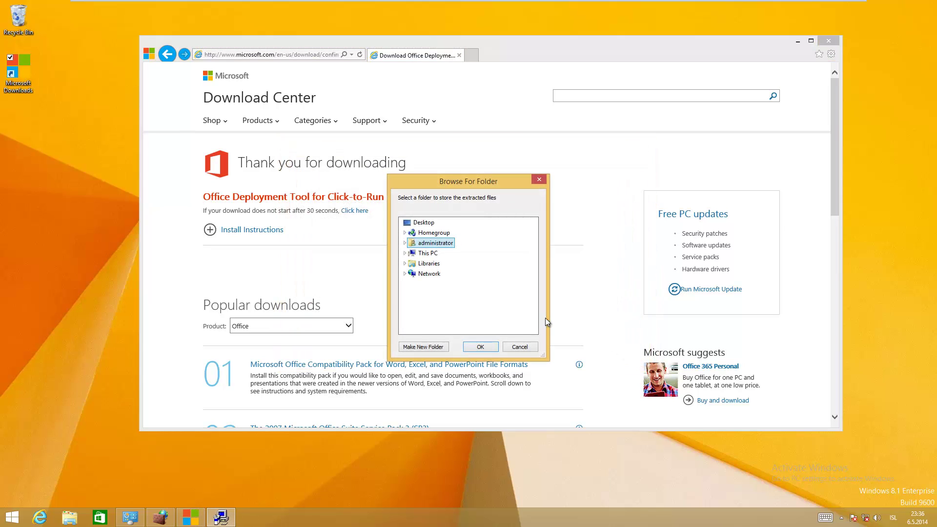
{"action": "left_click", "coordinate": [404, 253]}
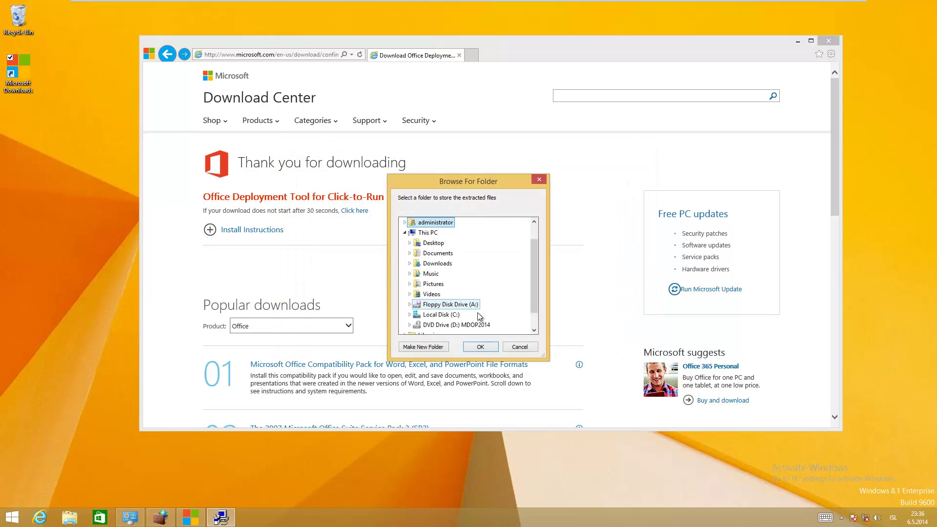
{"action": "left_click", "coordinate": [534, 323]}
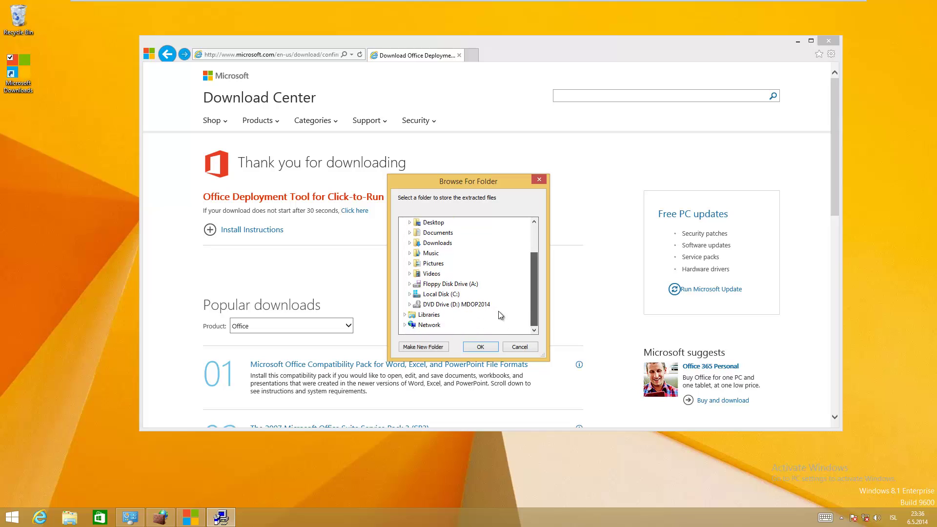
{"action": "left_click", "coordinate": [410, 294]}
{"action": "left_click", "coordinate": [457, 264]}
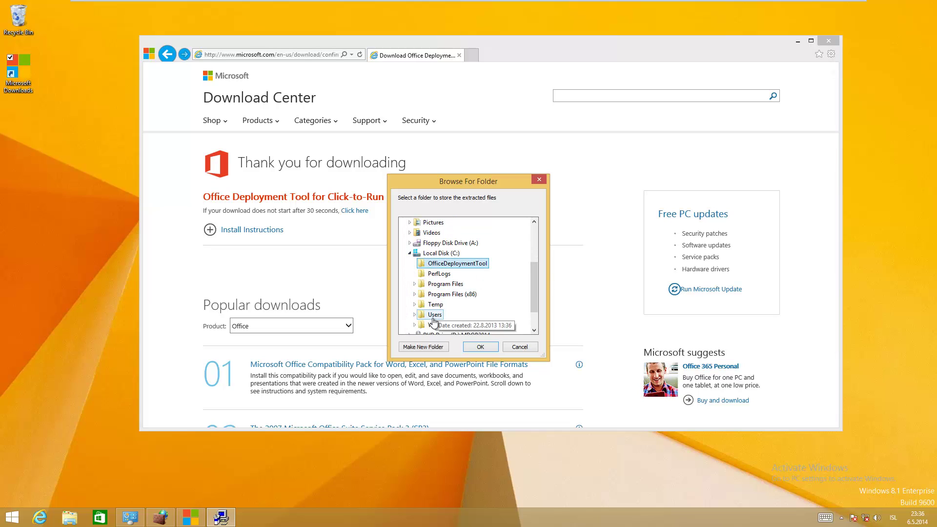
{"action": "left_click", "coordinate": [480, 347]}
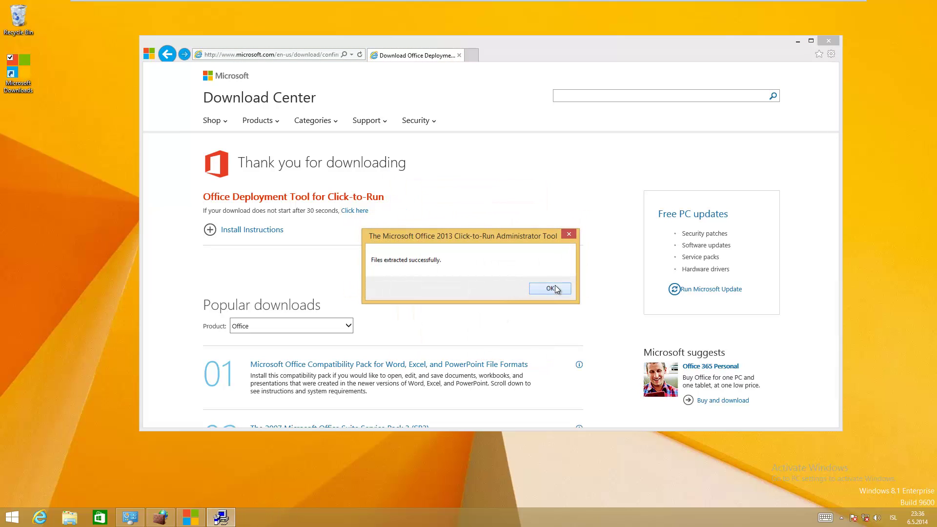
{"action": "left_click", "coordinate": [550, 288]}
Launch Command Prompt as administrator from a Start search for cmd
{"action": "left_click", "coordinate": [14, 516]}
{"action": "type", "text": "cmd"}
{"action": "right_click", "coordinate": [801, 101]}
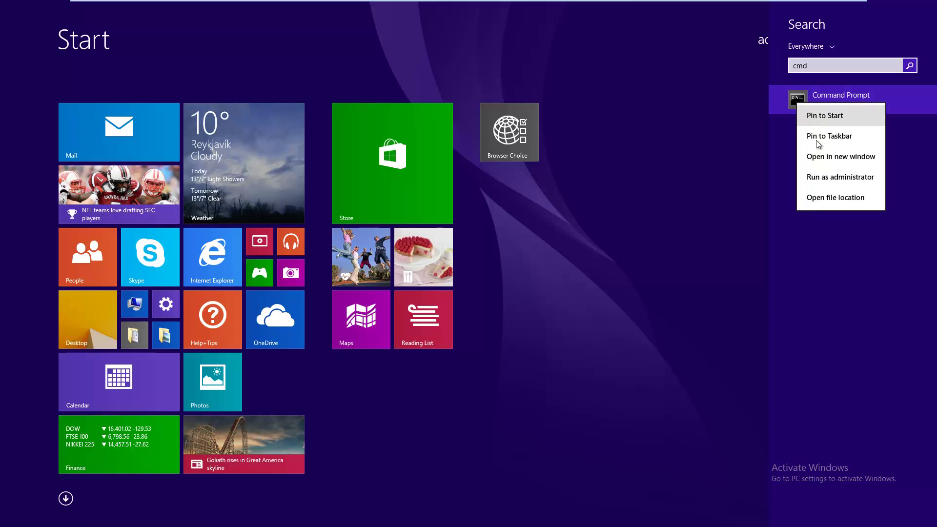
{"action": "left_click", "coordinate": [825, 177]}
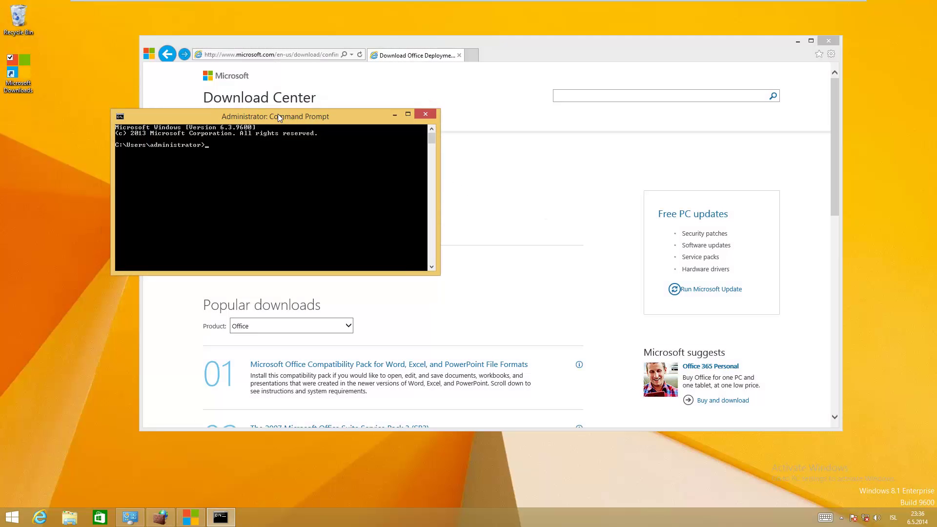
{"action": "left_click_drag", "start_coordinate": [285, 120], "coordinate": [344, 237]}
Change to C:\OfficeDeploymentTool and list its configuration.xml and setup.exe files
{"action": "type", "text": "cd .."}
{"action": "key", "text": "Return"}
{"action": "type", "text": "cd .."}
{"action": "key", "text": "Return"}
{"action": "type", "text": "dir"}
{"action": "key", "text": "Return"}
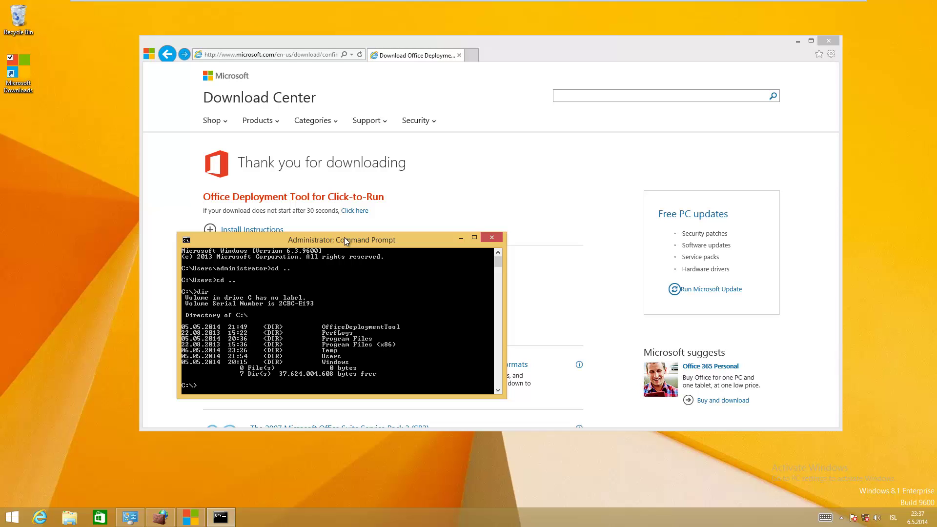
{"action": "type", "text": "cd OfficeDeploymentTool"}
{"action": "key", "text": "Return"}
{"action": "type", "text": "dir"}
{"action": "key", "text": "Return"}
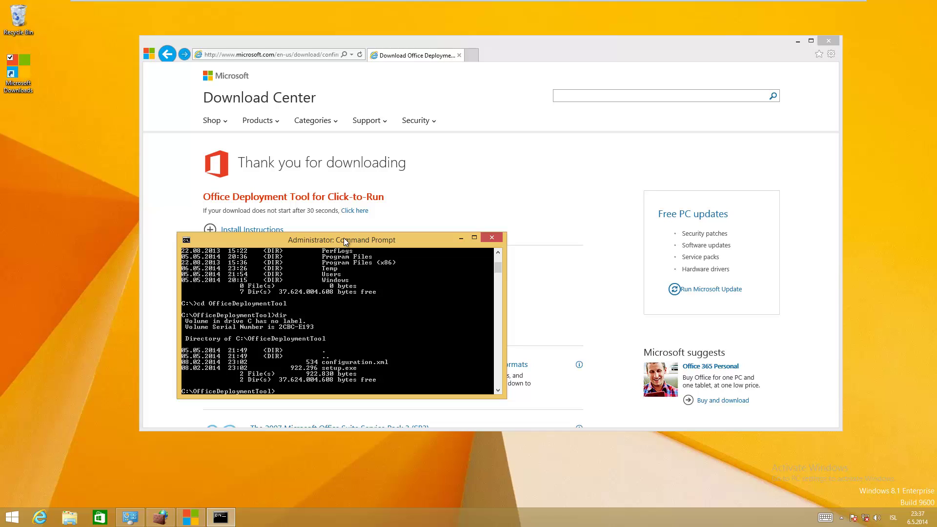
Open configuration.xml in Notepad with the notepad command
{"action": "type", "text": "notepad c"}
{"action": "key", "text": "Tab"}
{"action": "key", "text": "Return"}
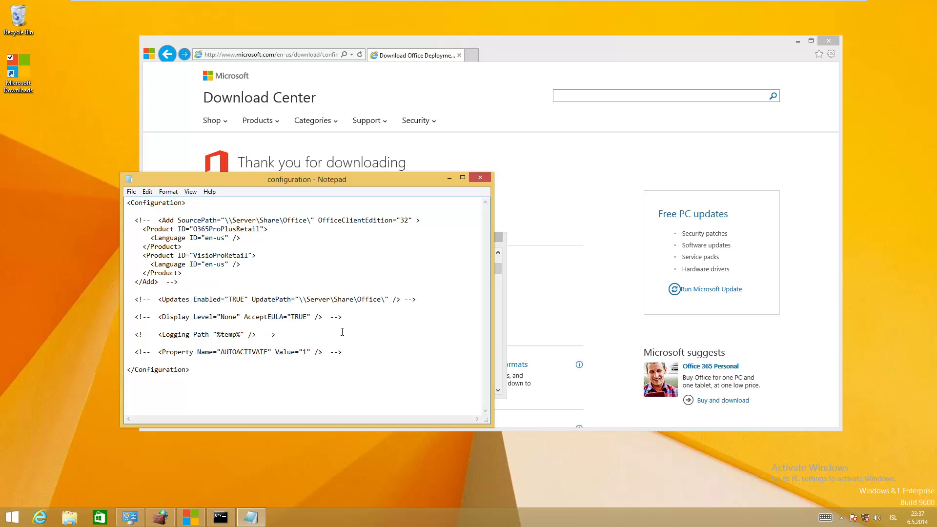
Delete the commented Updates through Property lines, uncomment the Add block and remove blank lines
{"action": "key", "text": "shift+Down"}
{"action": "key", "text": "shift+Down"}
{"action": "key", "text": "shift+Down"}
{"action": "key", "text": "shift+Down"}
{"action": "key", "text": "shift+Down"}
{"action": "key", "text": "shift+Down"}
{"action": "key", "text": "shift+Down"}
{"action": "key", "text": "shift+Down"}
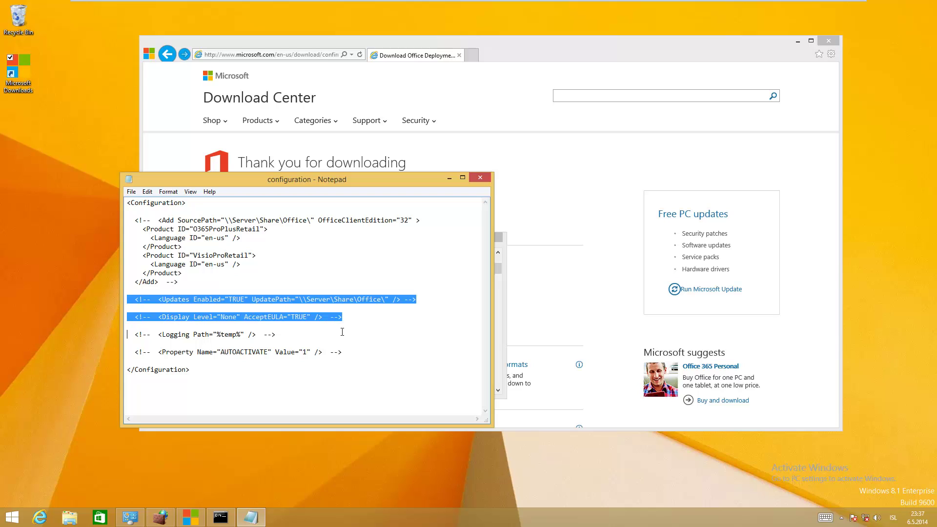
{"action": "key", "text": "BackSpace"}
{"action": "key", "text": "BackSpace"}
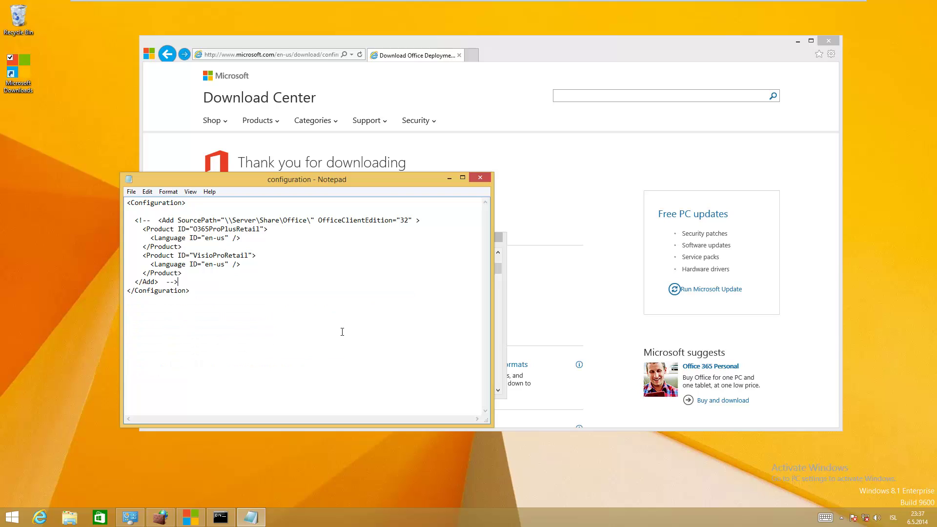
{"action": "key", "text": "shift+Left"}
{"action": "key", "text": "shift+Left"}
{"action": "key", "text": "shift+Left"}
{"action": "key", "text": "shift+Left"}
{"action": "key", "text": "BackSpace"}
{"action": "key", "text": "shift+Left"}
{"action": "key", "text": "shift+Left"}
{"action": "key", "text": "shift+Left"}
{"action": "key", "text": "shift+Left"}
{"action": "key", "text": "shift+Left"}
{"action": "key", "text": "shift+Left"}
{"action": "key", "text": "BackSpace"}
{"action": "left_click", "coordinate": [195, 207]}
{"action": "key", "text": "BackSpace"}
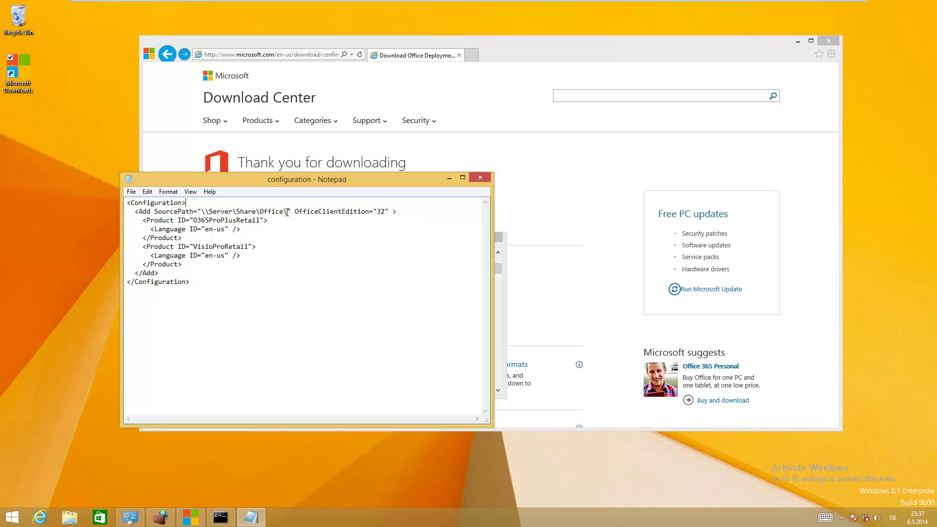
{"action": "left_click", "coordinate": [205, 212], "text": "shift"}
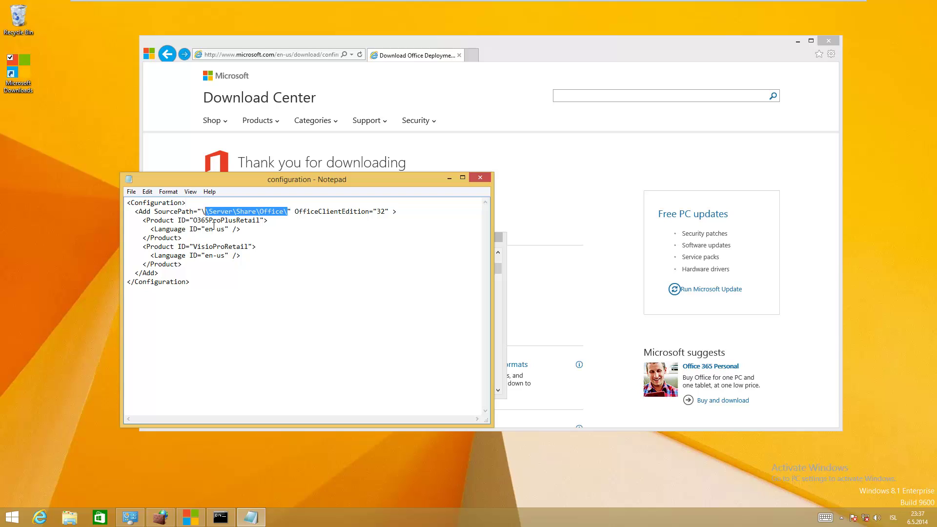
{"action": "left_click", "coordinate": [201, 212], "text": "shift"}
Create a new Office2013 folder on Local Disk (C:), open it and copy its path
{"action": "left_click", "coordinate": [796, 42]}
{"action": "left_click_drag", "start_coordinate": [343, 179], "coordinate": [696, 30]}
{"action": "left_click", "coordinate": [72, 518]}
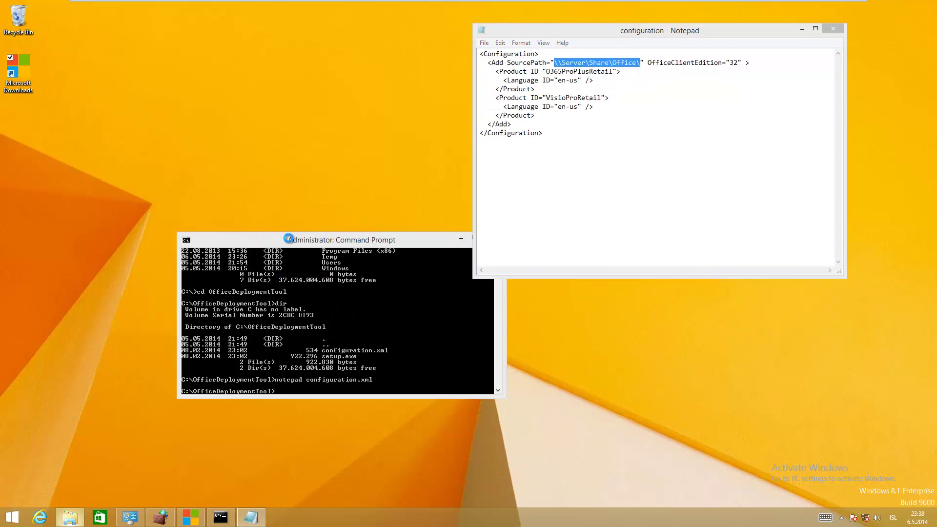
{"action": "double_click", "coordinate": [353, 180]}
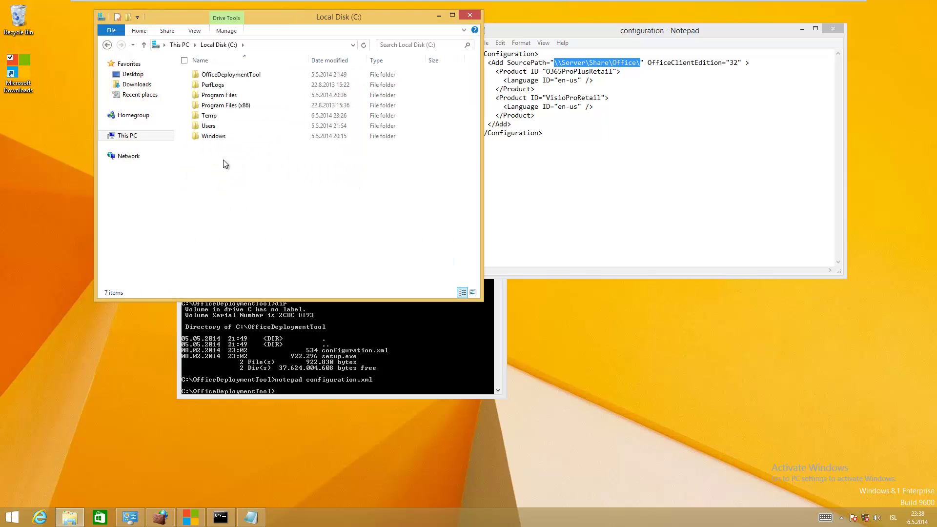
{"action": "right_click", "coordinate": [220, 172]}
{"action": "mouse_move", "coordinate": [178, 273]}
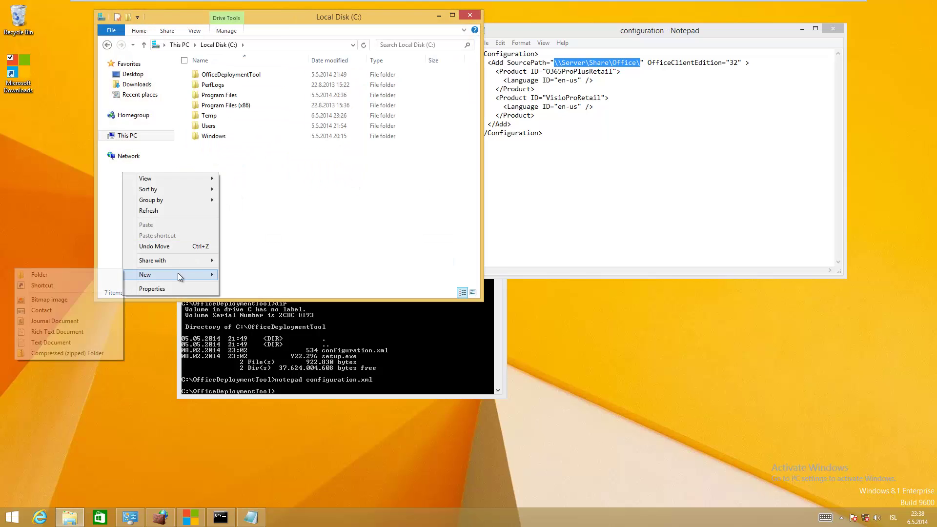
{"action": "left_click", "coordinate": [73, 274]}
{"action": "type", "text": "Office2013"}
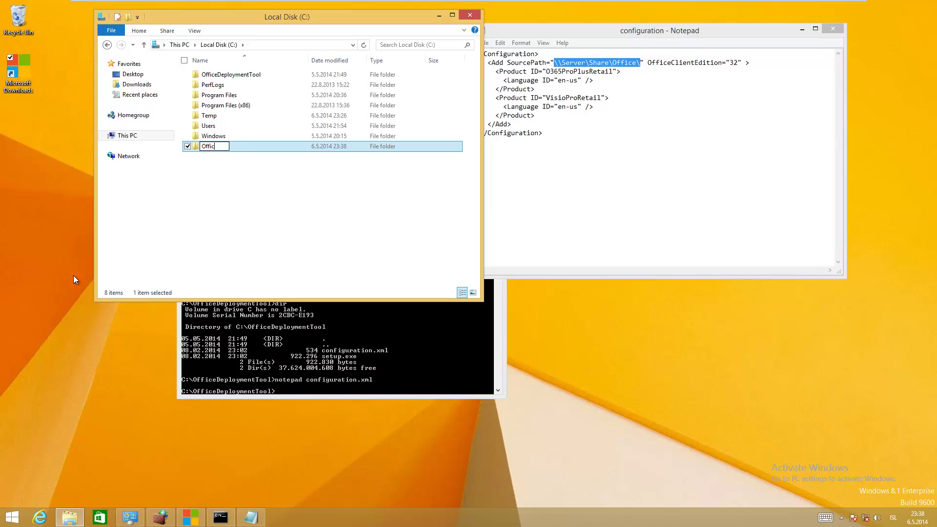
{"action": "key", "text": "Return"}
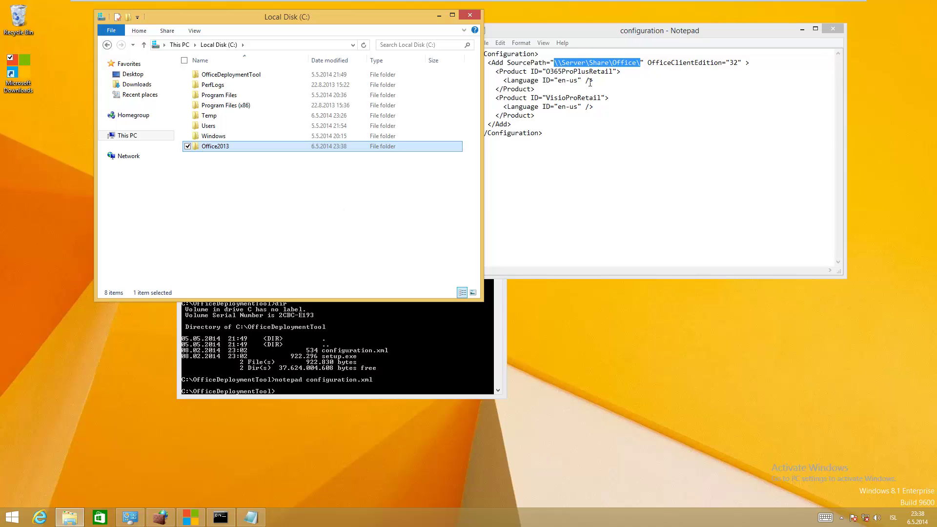
{"action": "double_click", "coordinate": [226, 147]}
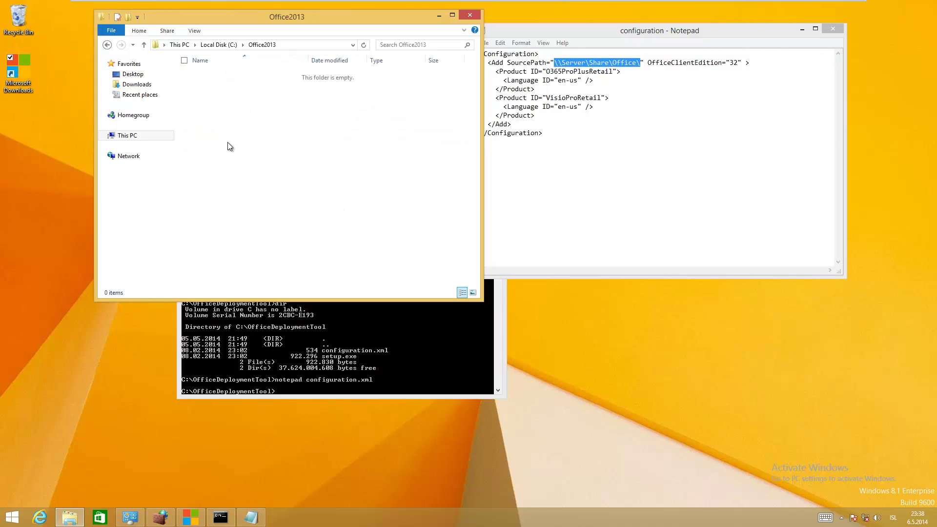
{"action": "left_click", "coordinate": [285, 45]}
{"action": "key", "text": "ctrl+c"}
Set SourcePath to C:\Office2013 and change the first Product ID to ProPlusVolume
{"action": "left_click", "coordinate": [632, 64]}
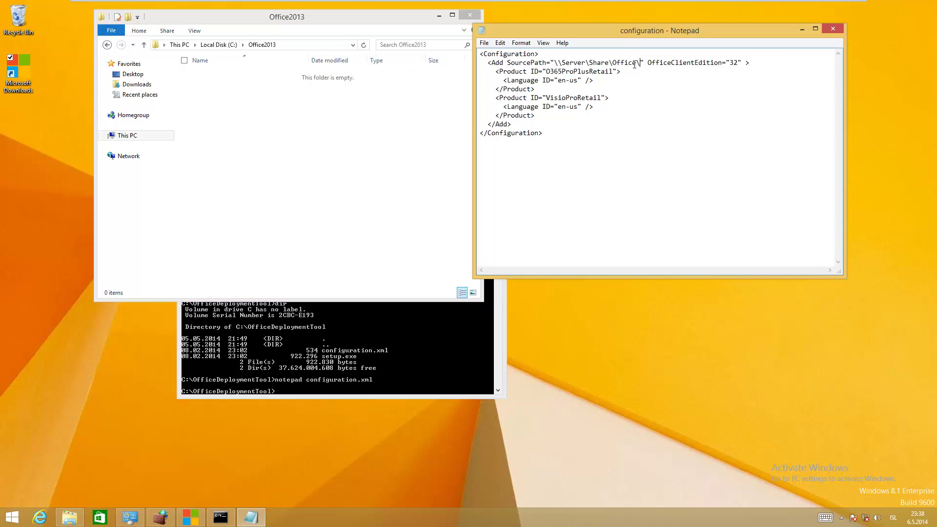
{"action": "left_click", "coordinate": [555, 63], "text": "shift"}
{"action": "key", "text": "ctrl+v"}
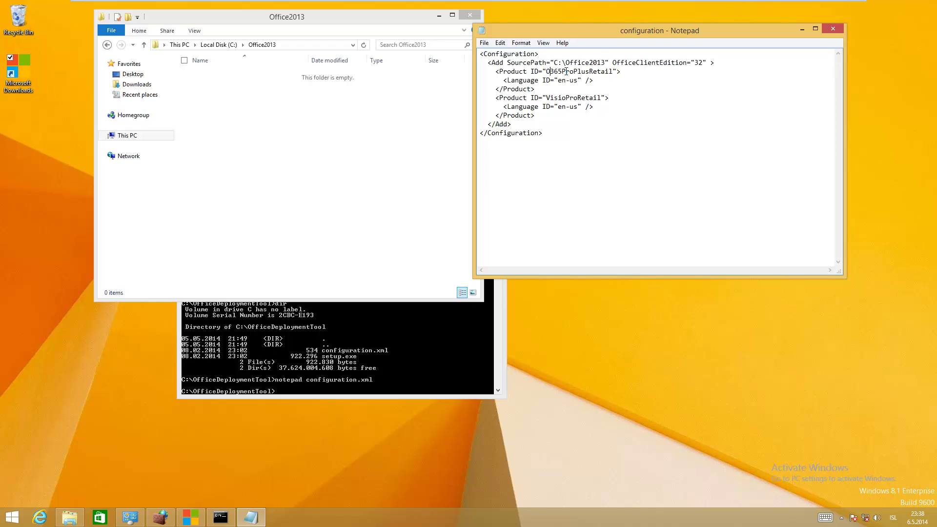
{"action": "left_click_drag", "start_coordinate": [613, 71], "coordinate": [547, 71]}
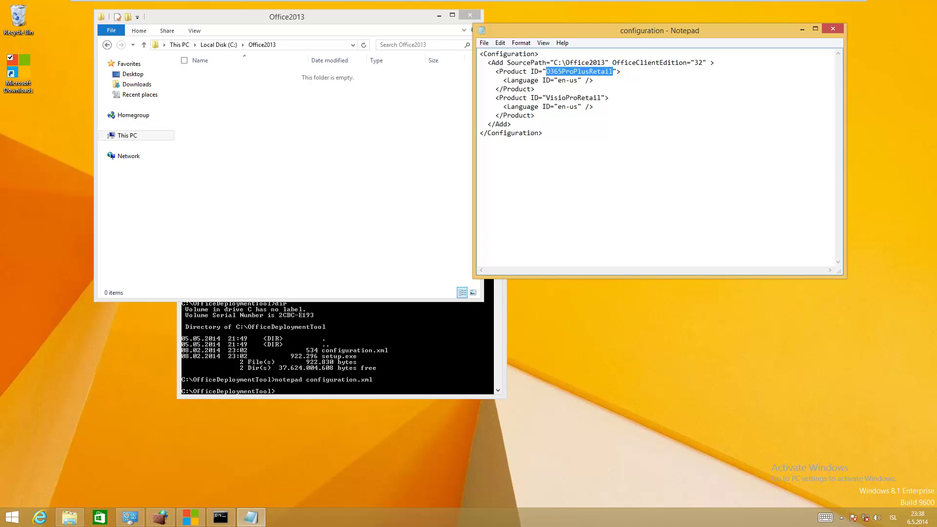
{"action": "type", "text": "ProPlus"}
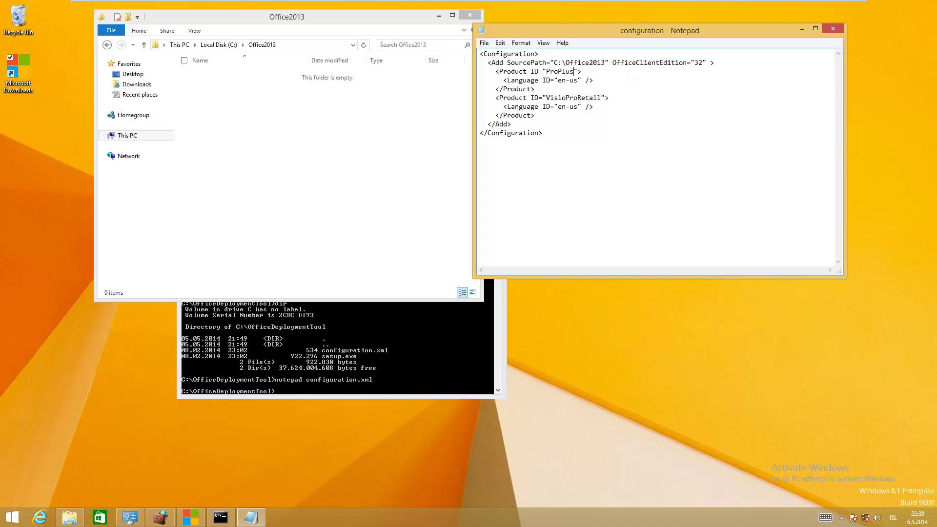
{"action": "type", "text": "Volume"}
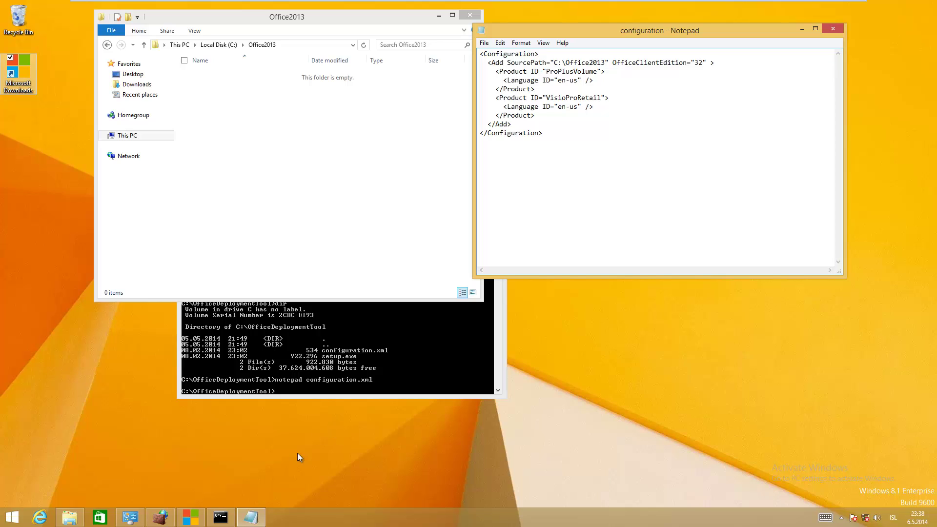
Load the TechNet 'Virtualizing Microsoft Office 2013' App-V article in a widened browser window
{"action": "left_click", "coordinate": [188, 518]}
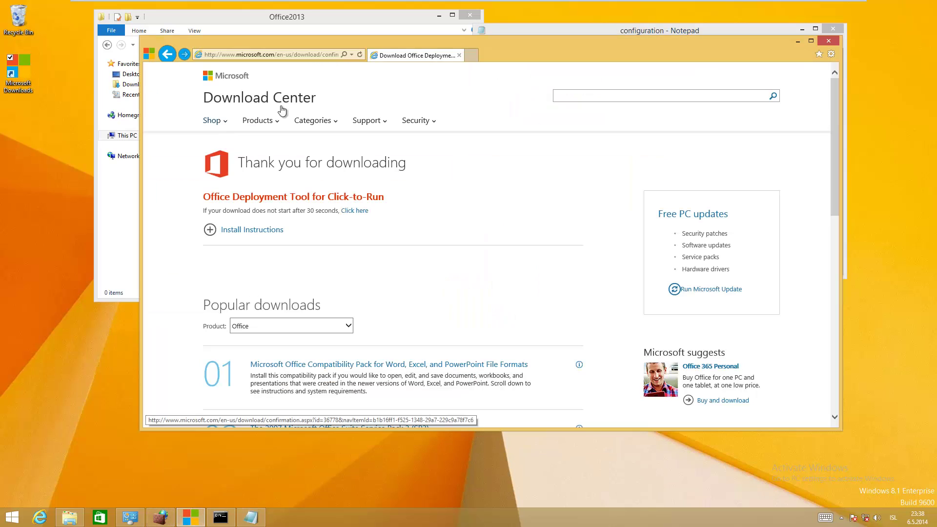
{"action": "key", "text": "ctrl+v"}
{"action": "key", "text": "Return"}
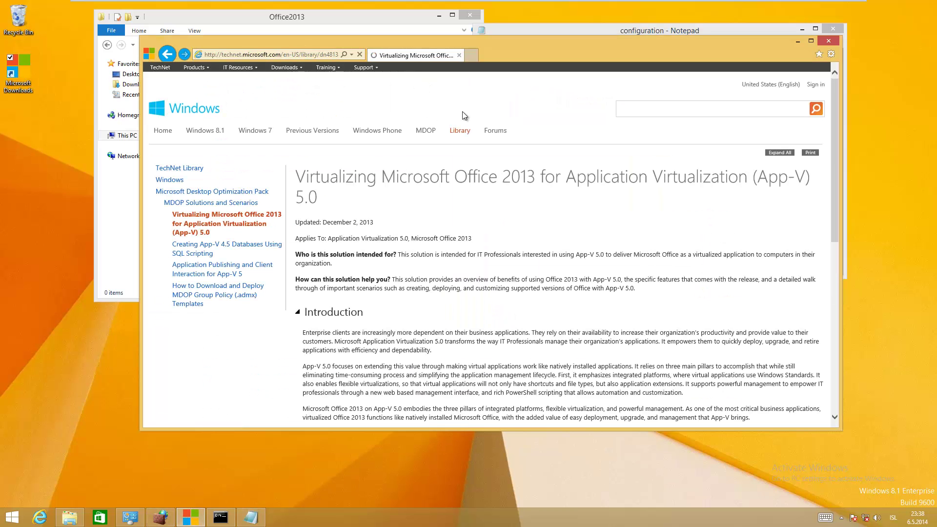
{"action": "left_click_drag", "start_coordinate": [512, 54], "coordinate": [455, 59]}
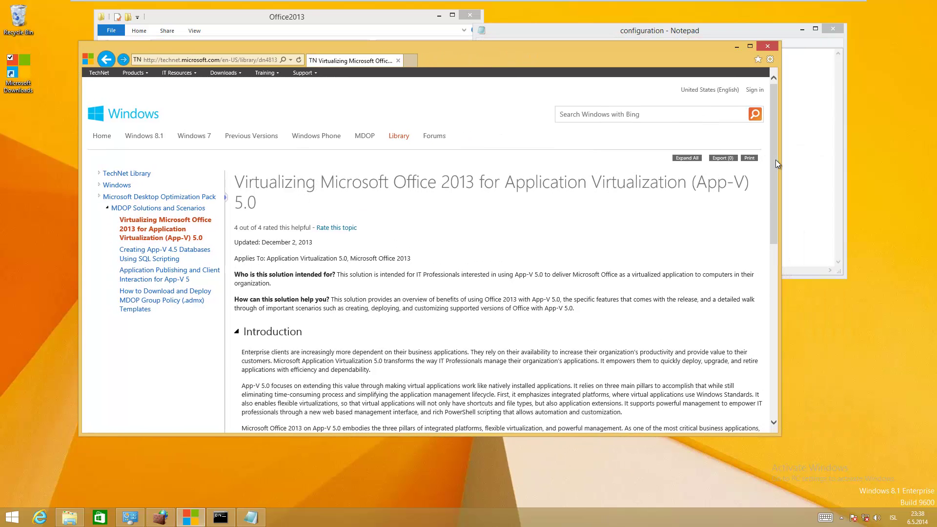
{"action": "left_click_drag", "start_coordinate": [784, 162], "coordinate": [898, 161]}
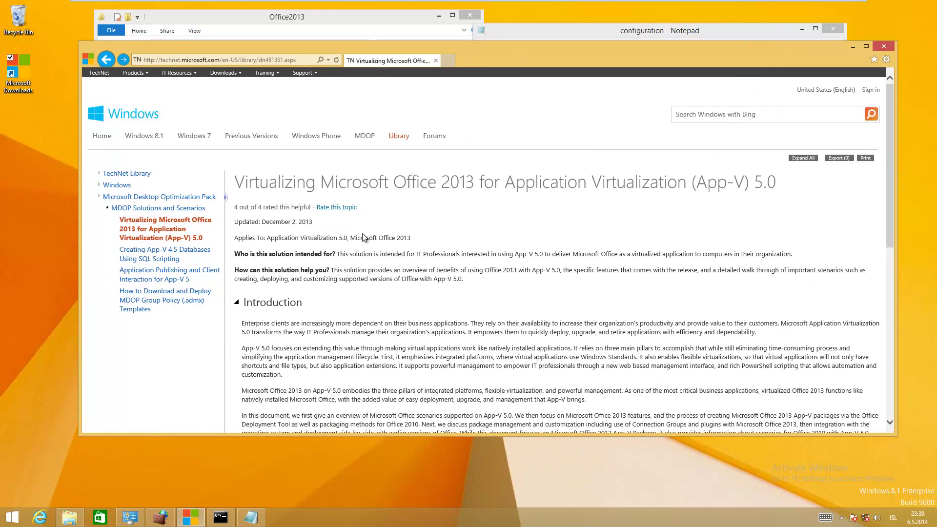
{"action": "left_click_drag", "start_coordinate": [237, 182], "coordinate": [774, 187]}
{"action": "left_click", "coordinate": [557, 195]}
{"action": "scroll", "coordinate": [537, 198], "scroll_direction": "down", "scroll_amount": 6}
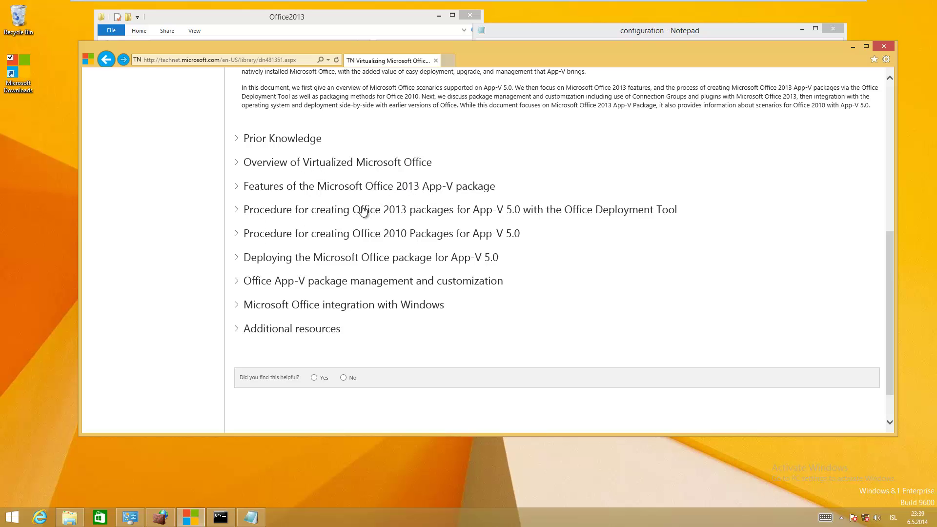
Browse the Office 2013 and Office 2010 procedure sections, leaving the Office 2013 procedure expanded
{"action": "left_click", "coordinate": [311, 211]}
{"action": "scroll", "coordinate": [327, 285], "scroll_direction": "down", "scroll_amount": 3}
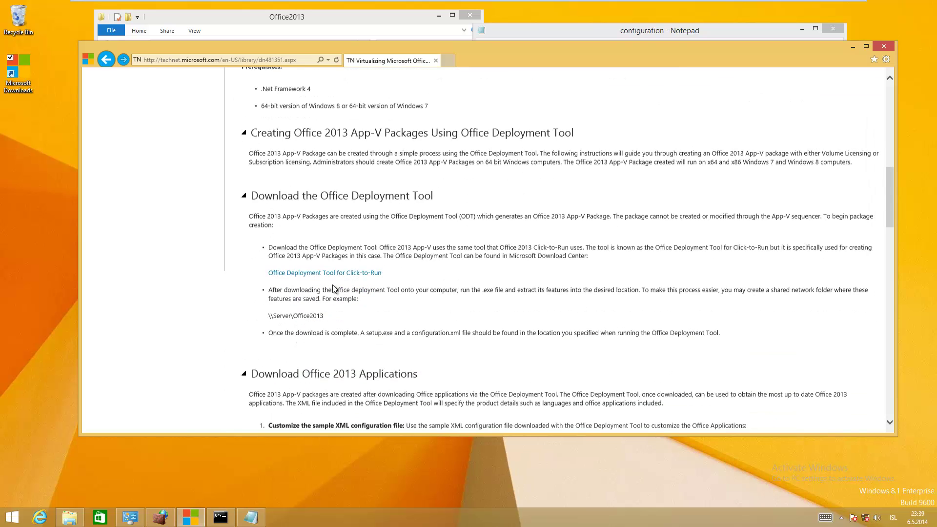
{"action": "left_click", "coordinate": [351, 273]}
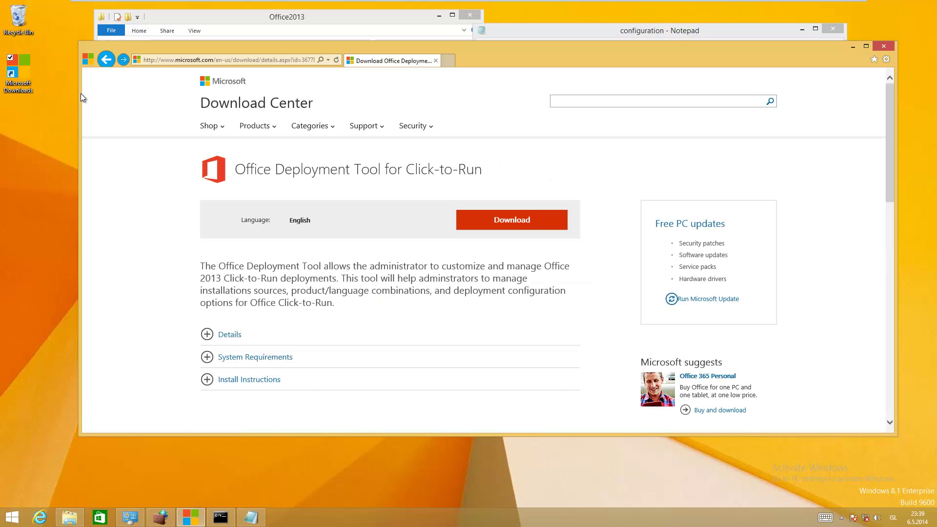
{"action": "left_click", "coordinate": [105, 59]}
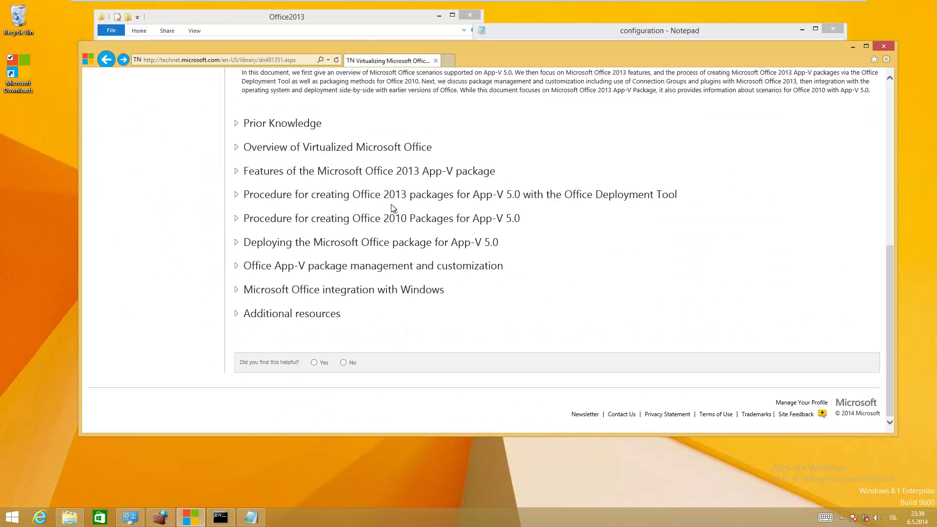
{"action": "left_click", "coordinate": [445, 222]}
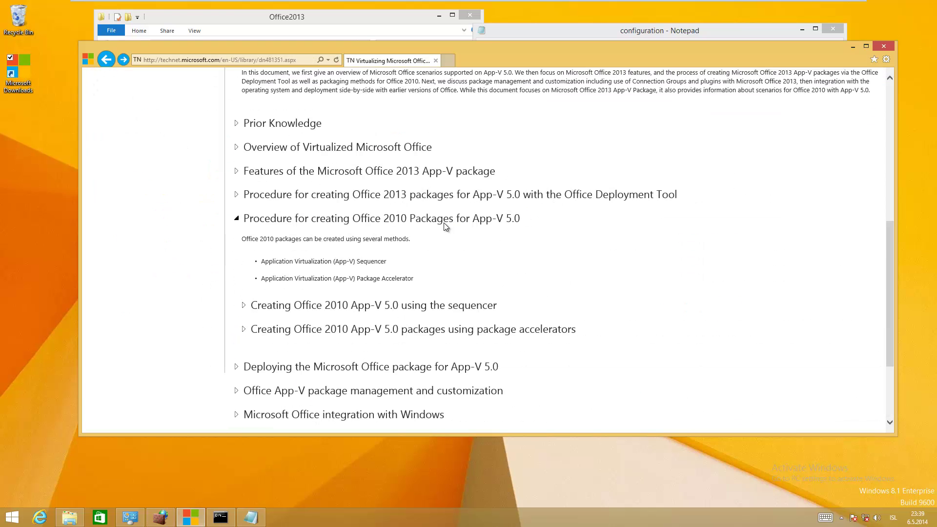
{"action": "left_click", "coordinate": [367, 308]}
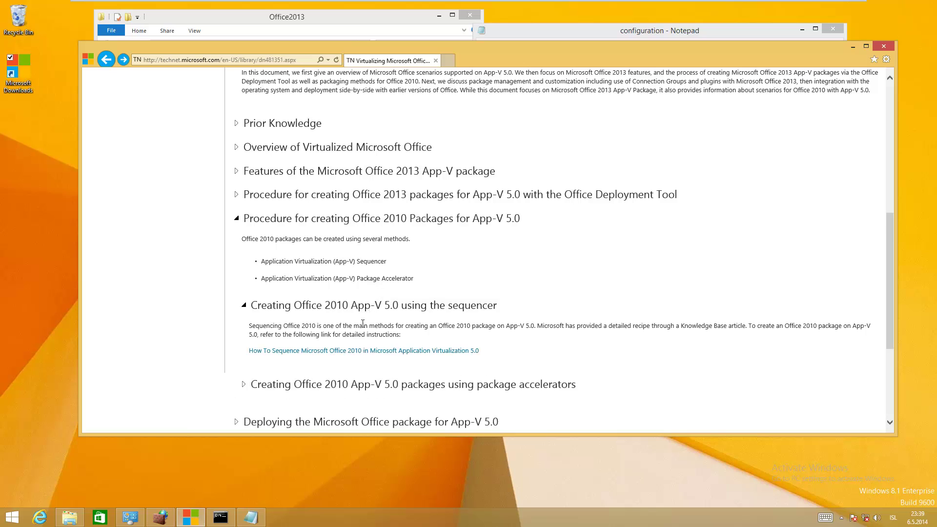
{"action": "left_click", "coordinate": [367, 386]}
{"action": "scroll", "coordinate": [361, 342], "scroll_direction": "down", "scroll_amount": 1}
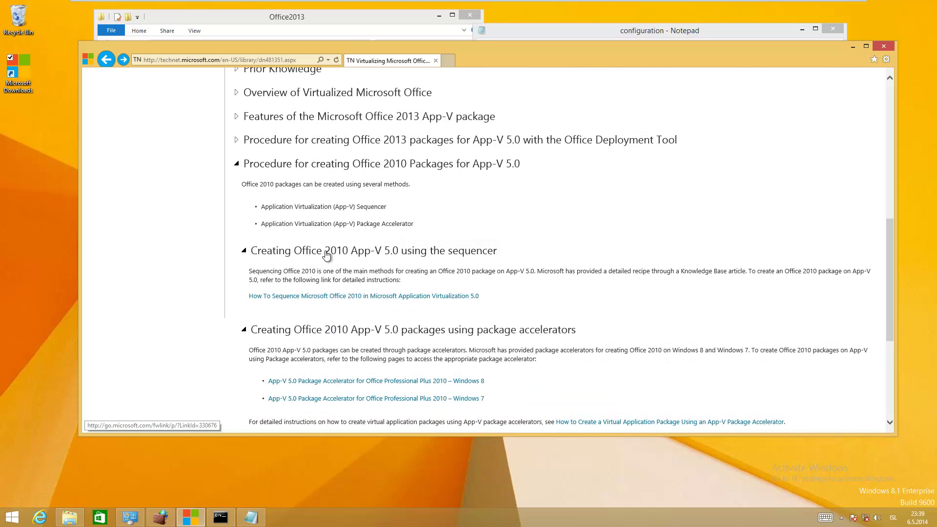
{"action": "left_click", "coordinate": [326, 251]}
{"action": "left_click", "coordinate": [370, 162]}
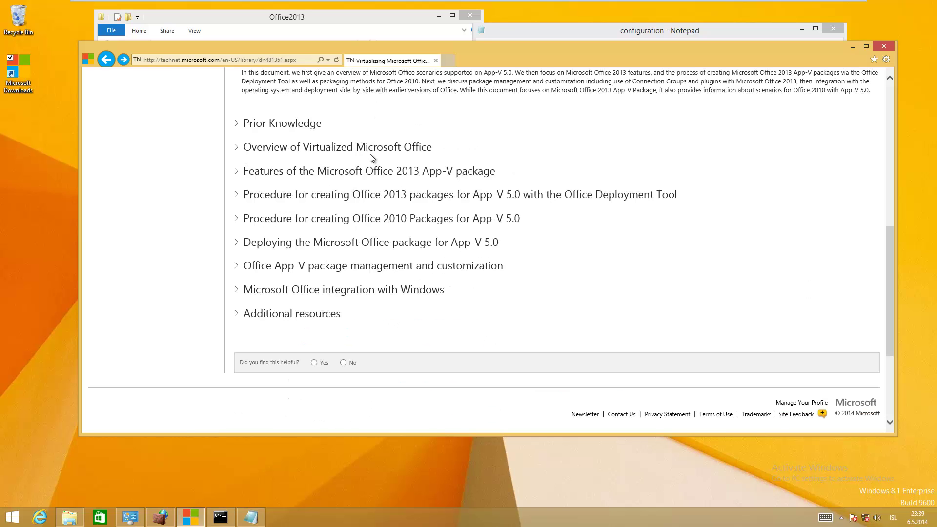
{"action": "left_click", "coordinate": [489, 201]}
Review the configuration.xml attribute table's Product ID and OfficeClientEdition="64" examples
{"action": "scroll", "coordinate": [312, 305], "scroll_direction": "down", "scroll_amount": 2}
{"action": "scroll", "coordinate": [382, 301], "scroll_direction": "down", "scroll_amount": 6}
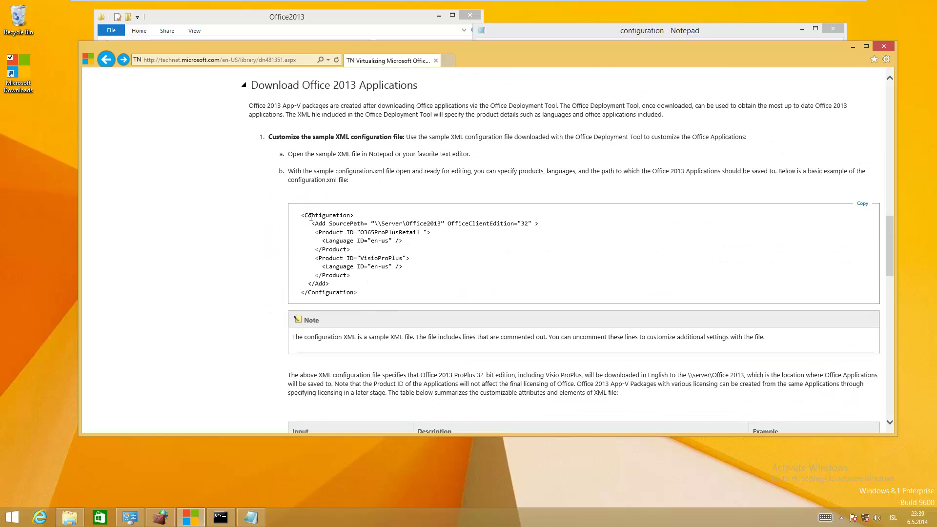
{"action": "scroll", "coordinate": [324, 283], "scroll_direction": "down", "scroll_amount": 1}
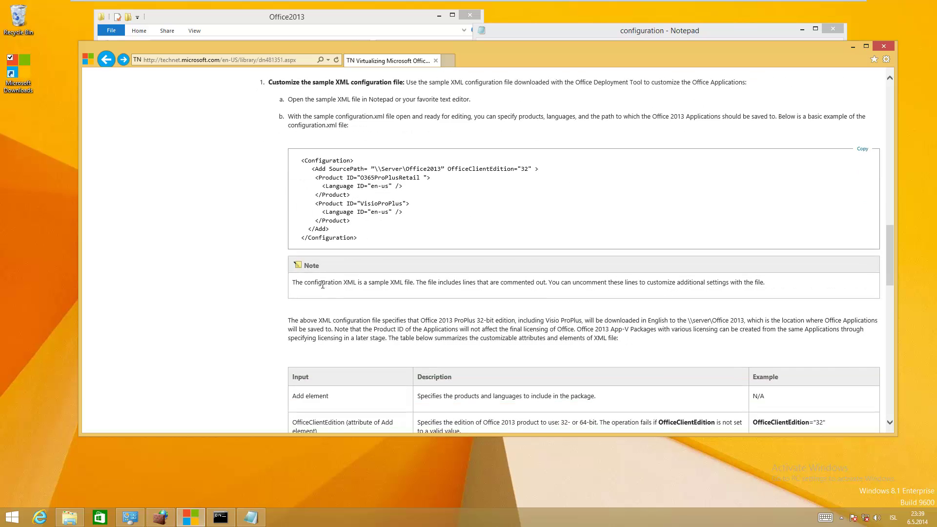
{"action": "scroll", "coordinate": [324, 283], "scroll_direction": "down", "scroll_amount": 3}
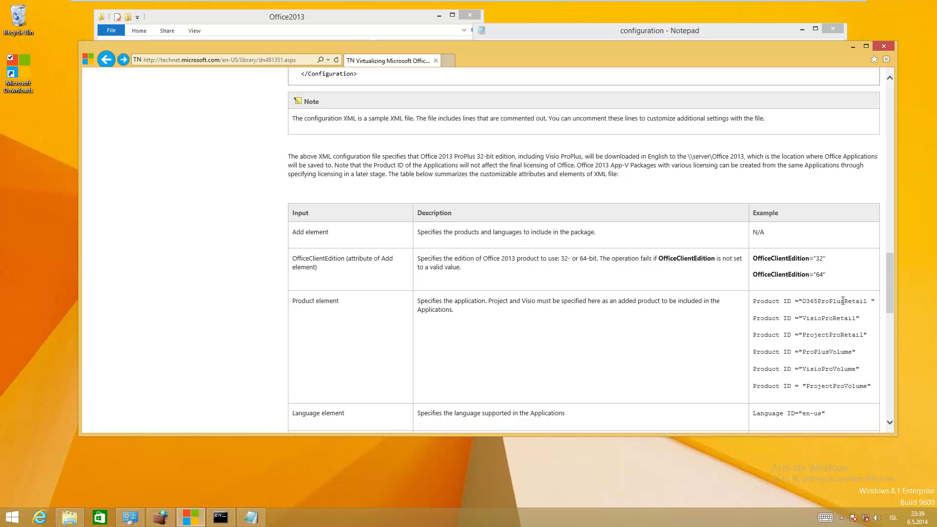
{"action": "left_click_drag", "start_coordinate": [803, 301], "coordinate": [830, 386]}
{"action": "left_click", "coordinate": [807, 385]}
{"action": "scroll", "coordinate": [808, 383], "scroll_direction": "down", "scroll_amount": 2}
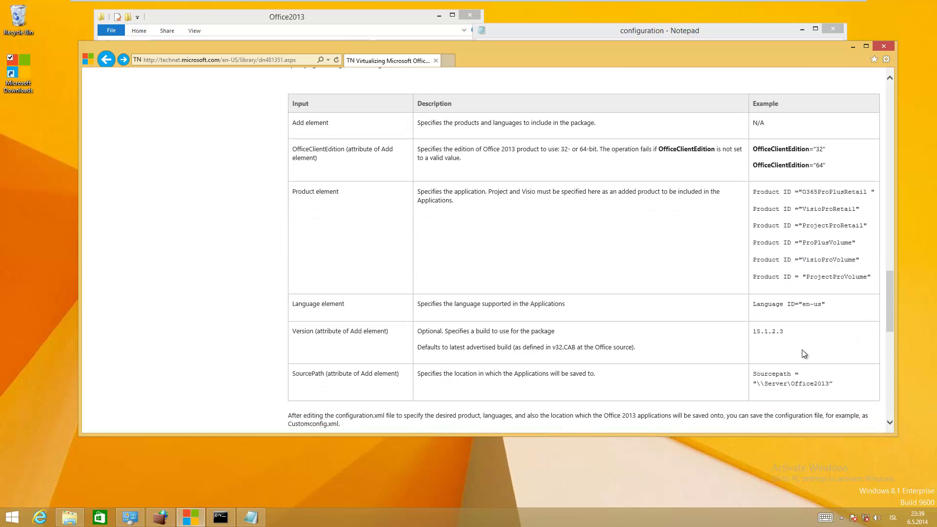
{"action": "left_click_drag", "start_coordinate": [827, 165], "coordinate": [778, 167]}
Delete the VisioProRetail product block from configuration.xml
{"action": "left_click", "coordinate": [852, 47]}
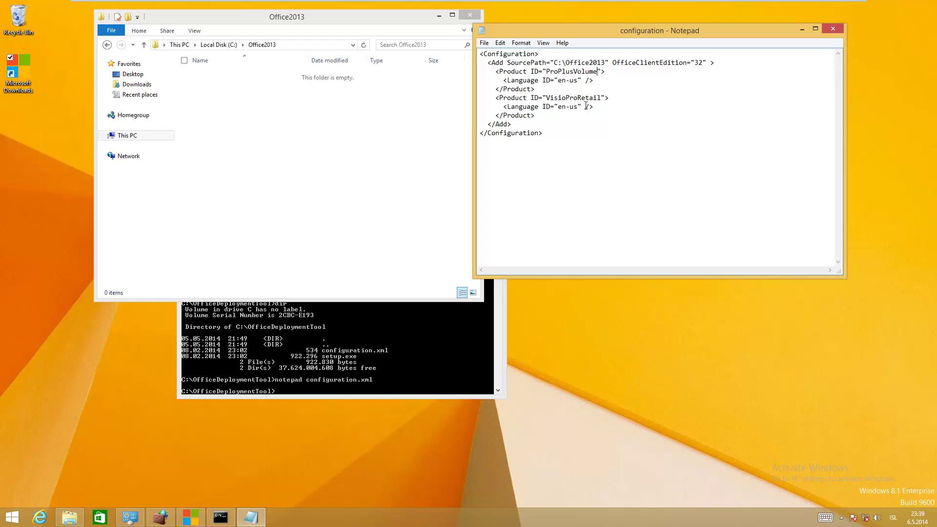
{"action": "left_click_drag", "start_coordinate": [705, 63], "coordinate": [695, 63]}
{"action": "left_click", "coordinate": [512, 89]}
{"action": "key", "text": "shift+Down"}
{"action": "key", "text": "shift+Down"}
{"action": "key", "text": "shift+Down"}
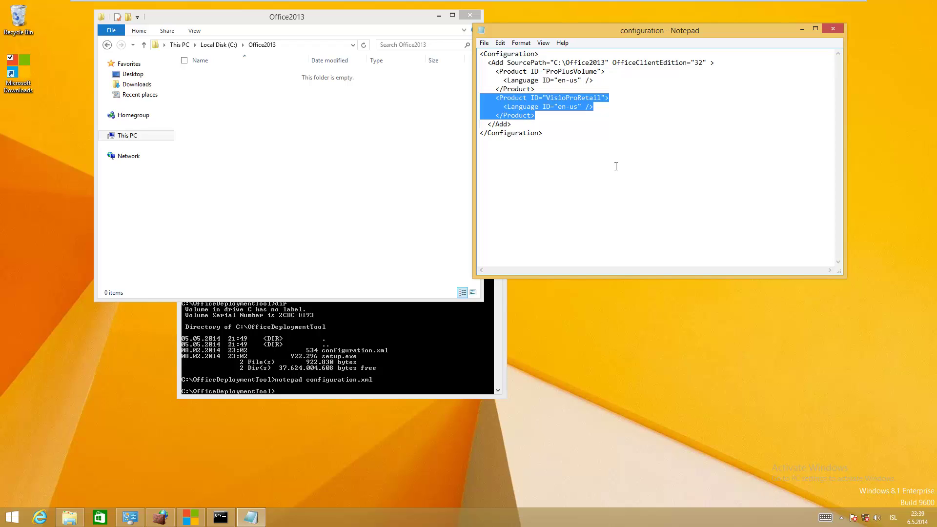
{"action": "key", "text": "Delete"}
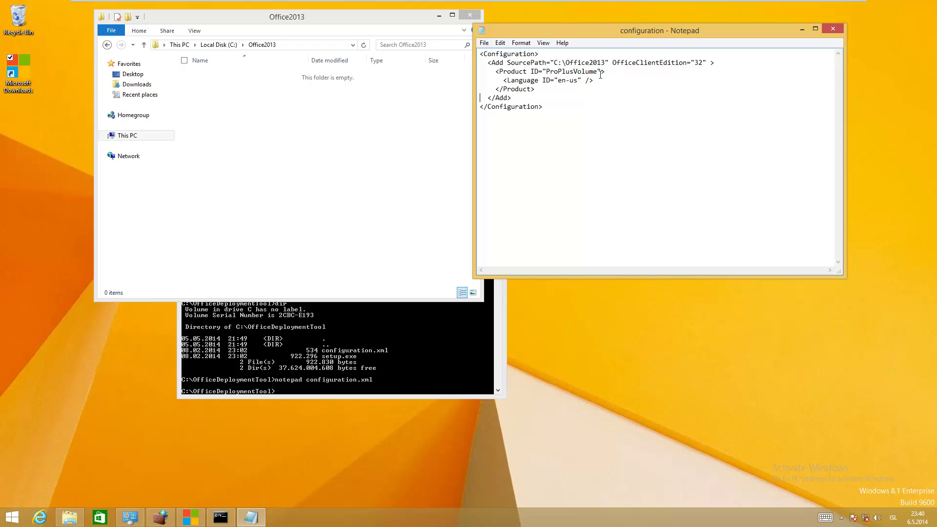
Save configuration.xml and return to the administrator Command Prompt
{"action": "left_click", "coordinate": [484, 43]}
{"action": "left_click", "coordinate": [464, 77]}
{"action": "left_click", "coordinate": [298, 351]}
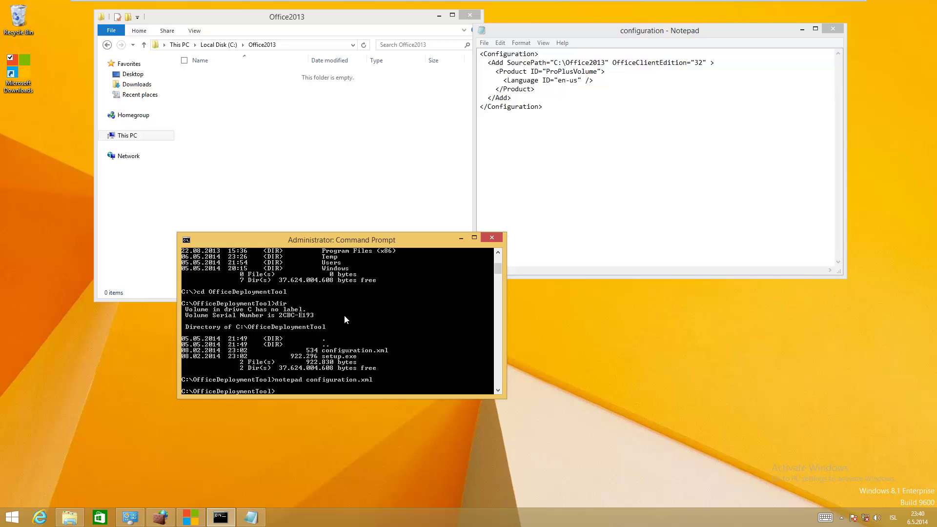
Run setup /download configuration.xml in the administrator Command Prompt
{"action": "type", "text": "setup /download configuration.xml"}
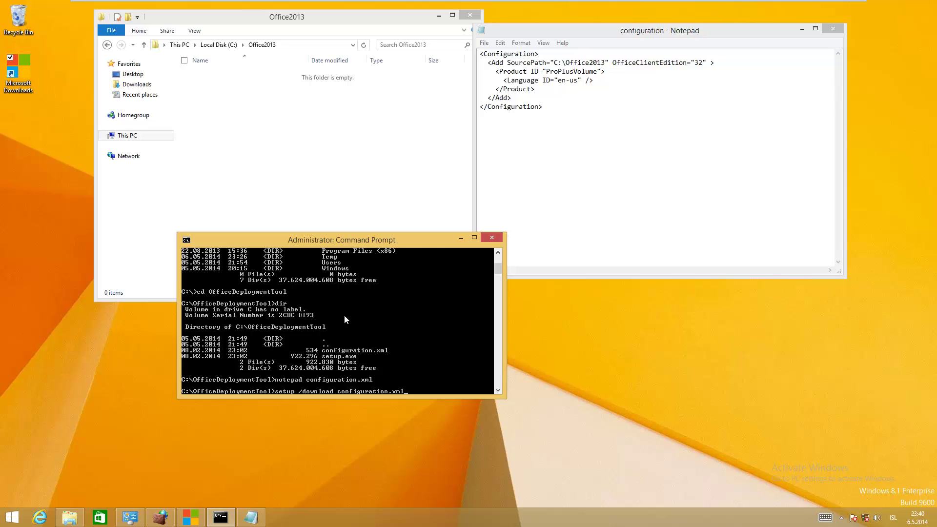
{"action": "key", "text": "Return"}
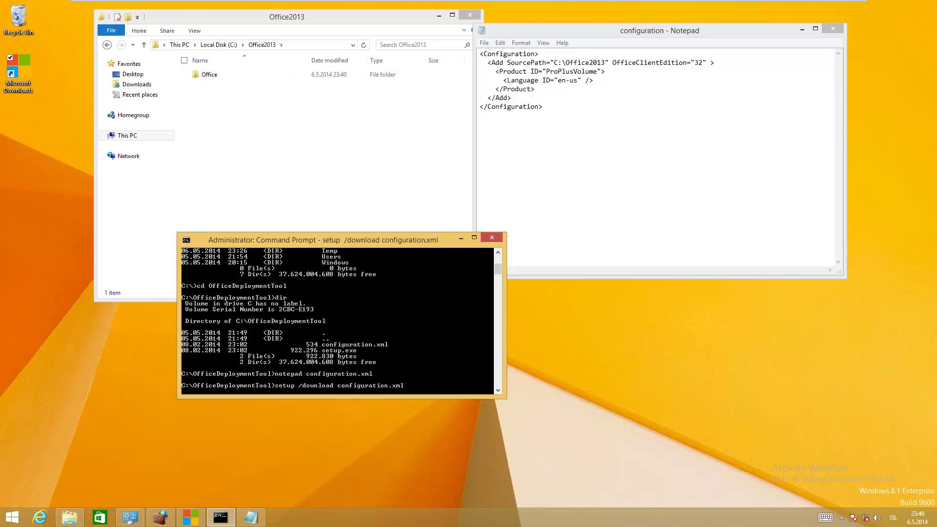
Stop the download and inspect C:\Office2013\Office\Data\15.0.4605.1003, including stream.x86.x-none.dat
{"action": "key", "text": "ctrl+c"}
{"action": "left_click", "coordinate": [254, 75]}
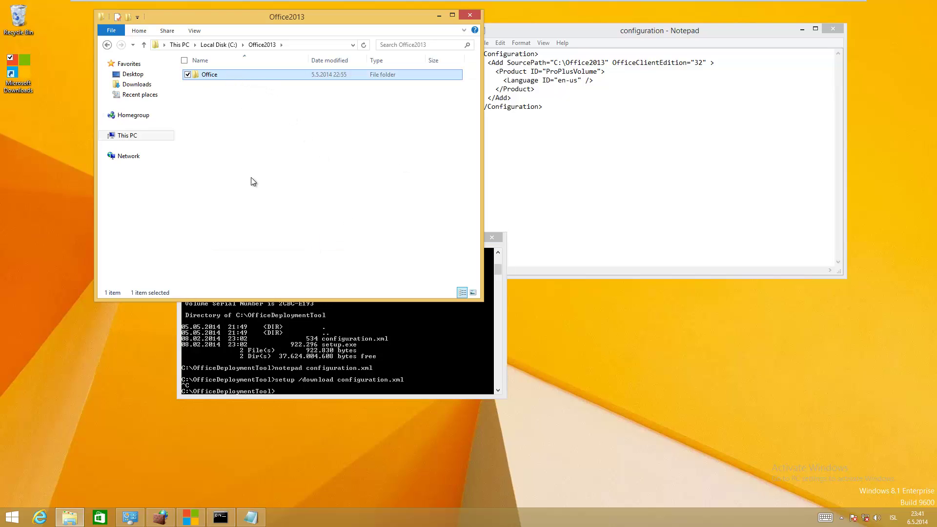
{"action": "double_click", "coordinate": [216, 77]}
{"action": "left_click", "coordinate": [210, 76]}
{"action": "double_click", "coordinate": [224, 78]}
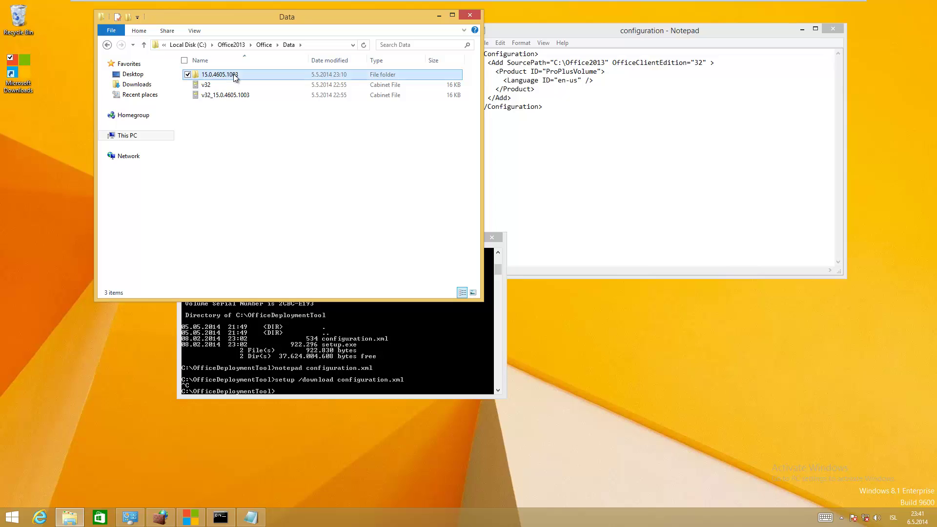
{"action": "double_click", "coordinate": [236, 78]}
{"action": "left_click", "coordinate": [218, 126]}
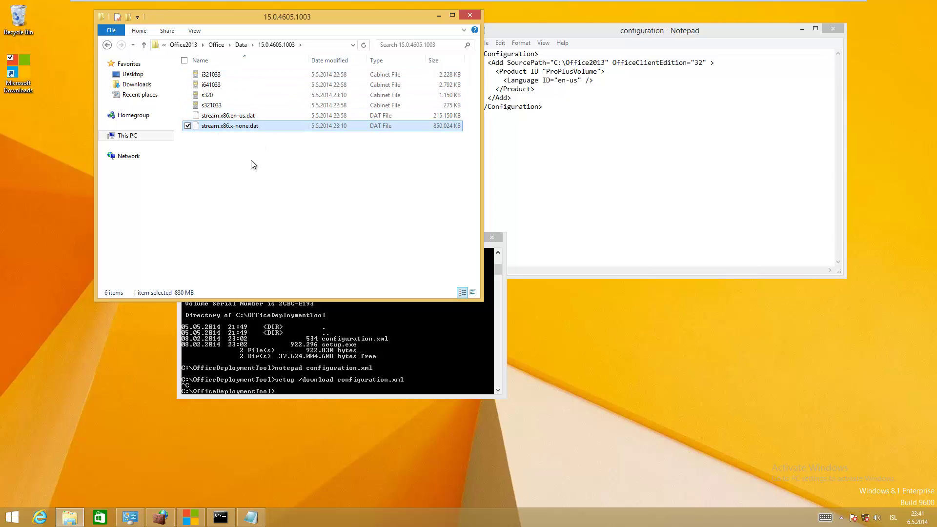
{"action": "left_click", "coordinate": [184, 44]}
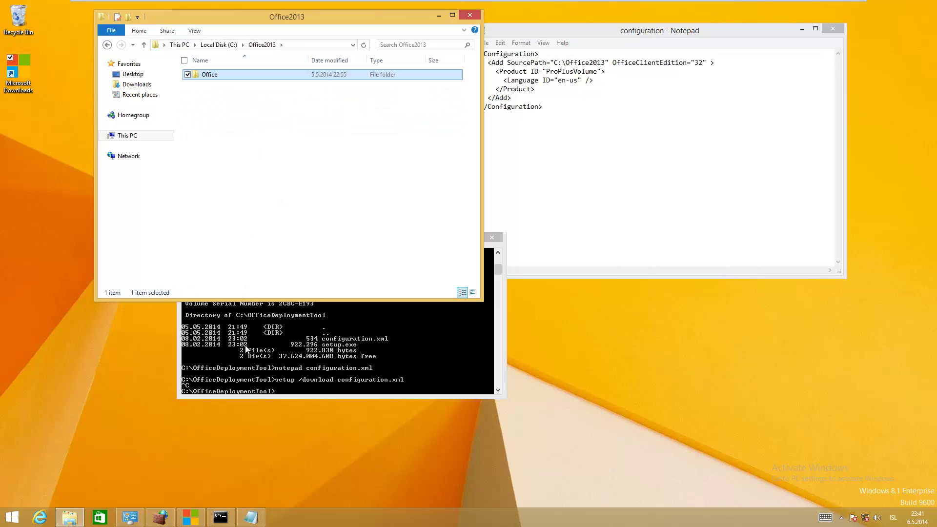
{"action": "left_click", "coordinate": [304, 345]}
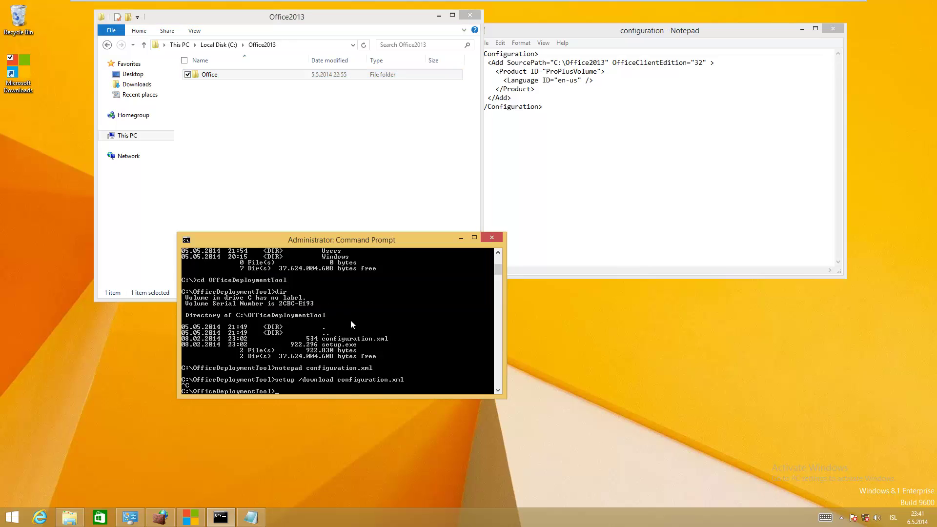
Run 'setup /package configuration.xml', which prints setup's usage help, and recall the command
{"action": "key", "text": "Up"}
{"action": "key", "text": "Escape"}
{"action": "type", "text": "setup"}
{"action": "type", "text": " /"}
{"action": "type", "text": "pack"}
{"action": "type", "text": "a"}
{"action": "key", "text": "BackSpace"}
{"action": "type", "text": "kage configuration.xml"}
{"action": "key", "text": "Return"}
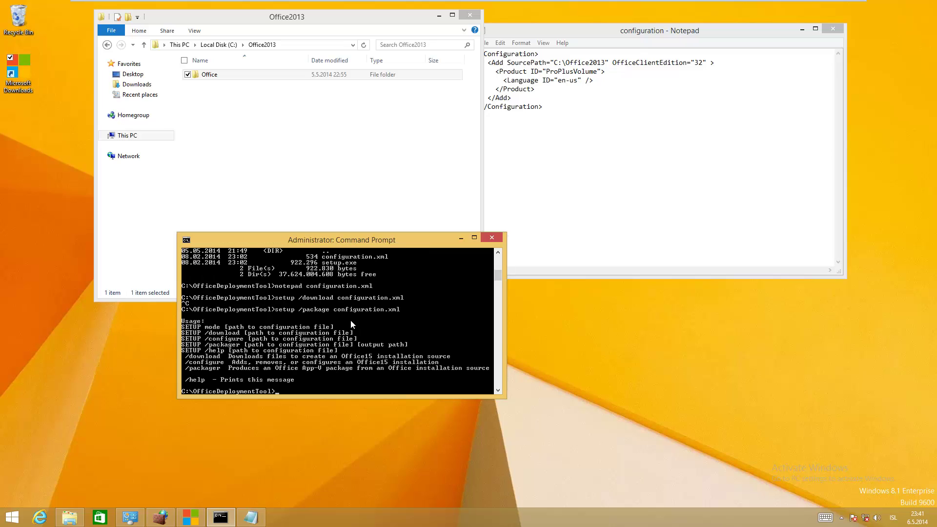
{"action": "key", "text": "Up"}
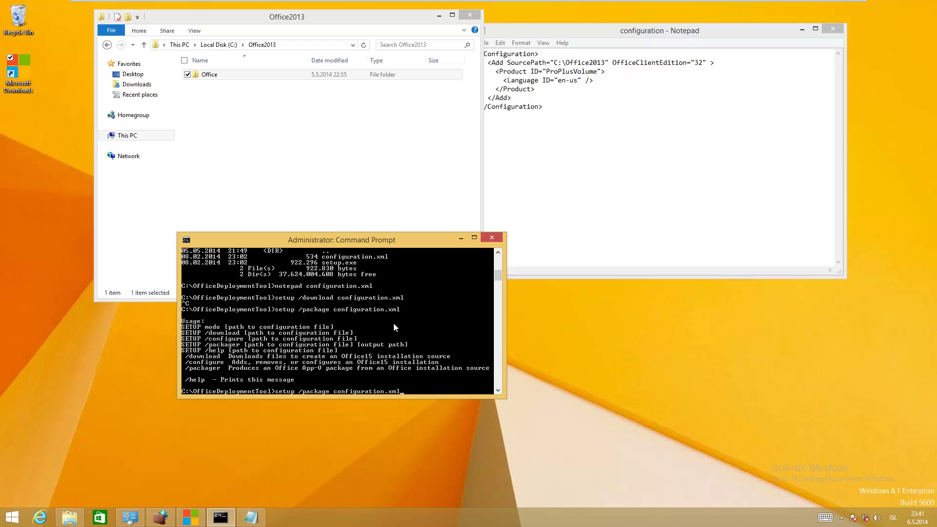
Create an empty Office2013Appv folder at the root of C: and shorten the Explorer window
{"action": "left_click", "coordinate": [225, 45]}
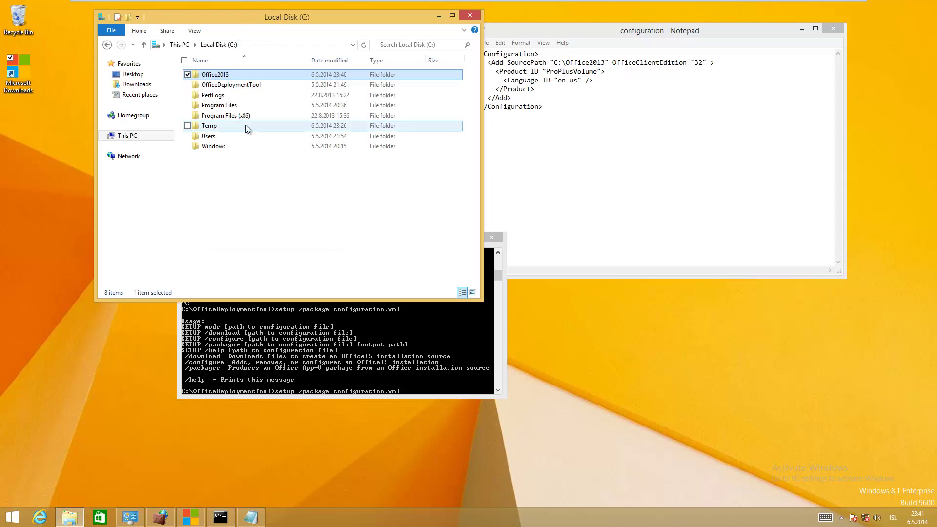
{"action": "right_click", "coordinate": [236, 188]}
{"action": "mouse_move", "coordinate": [205, 289]}
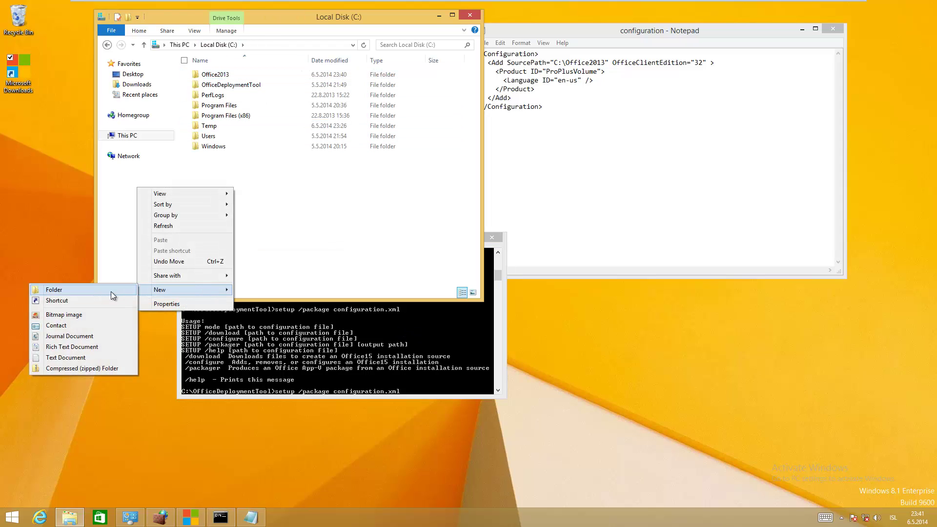
{"action": "left_click", "coordinate": [109, 292]}
{"action": "type", "text": "Offic"}
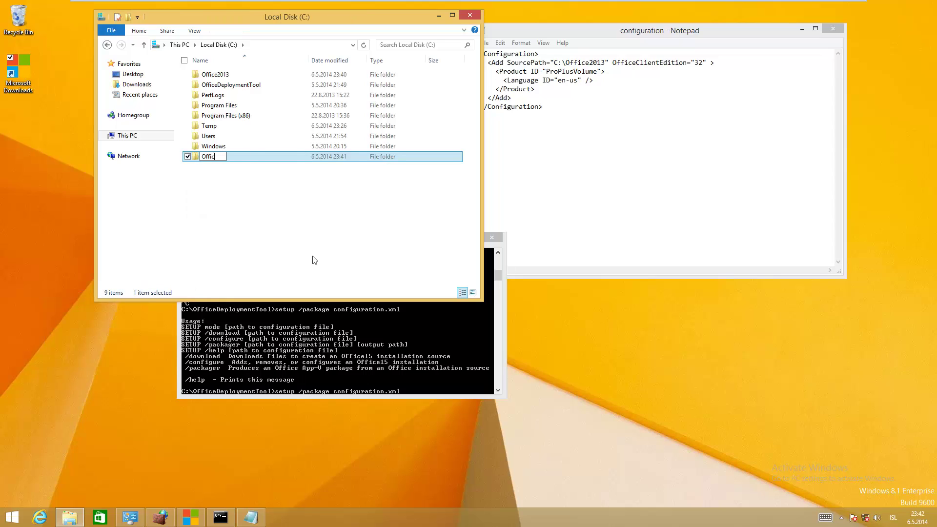
{"action": "type", "text": "e2013Appv"}
{"action": "left_click", "coordinate": [339, 340]}
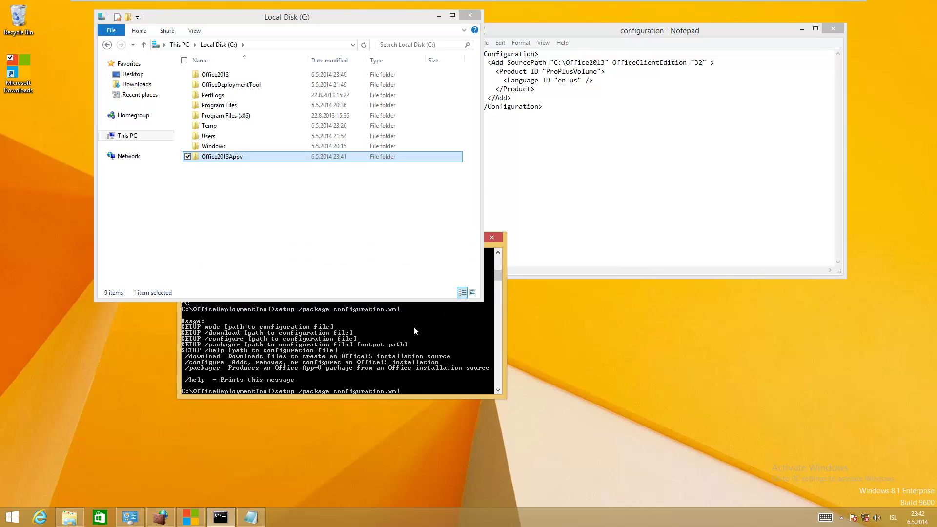
{"action": "left_click_drag", "start_coordinate": [277, 302], "coordinate": [296, 209]}
Run 'setup /packager configuration.xml c:\Office2013Appv', move the Flattener window aside, then stop with Ctrl+C
{"action": "left_click", "coordinate": [310, 332]}
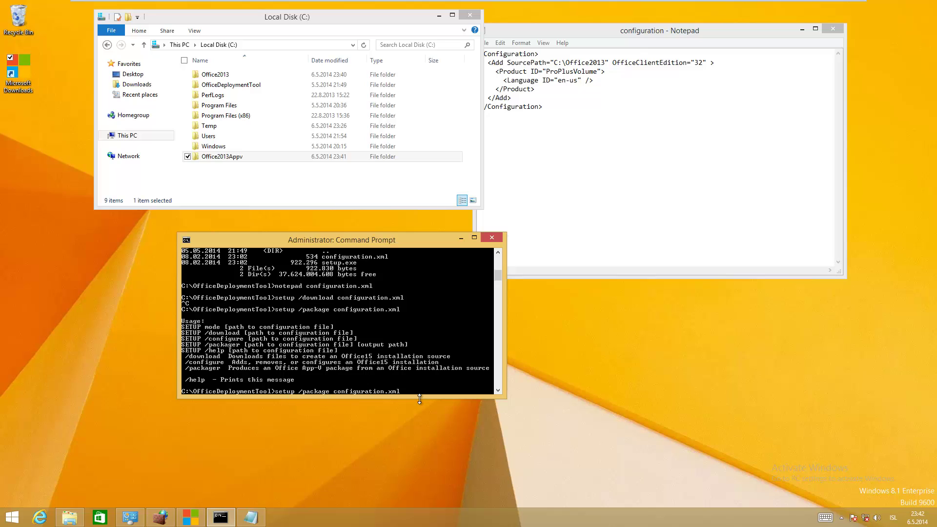
{"action": "type", "text": "ration.xml c:\\Office2013Appv"}
{"action": "key", "text": "Return"}
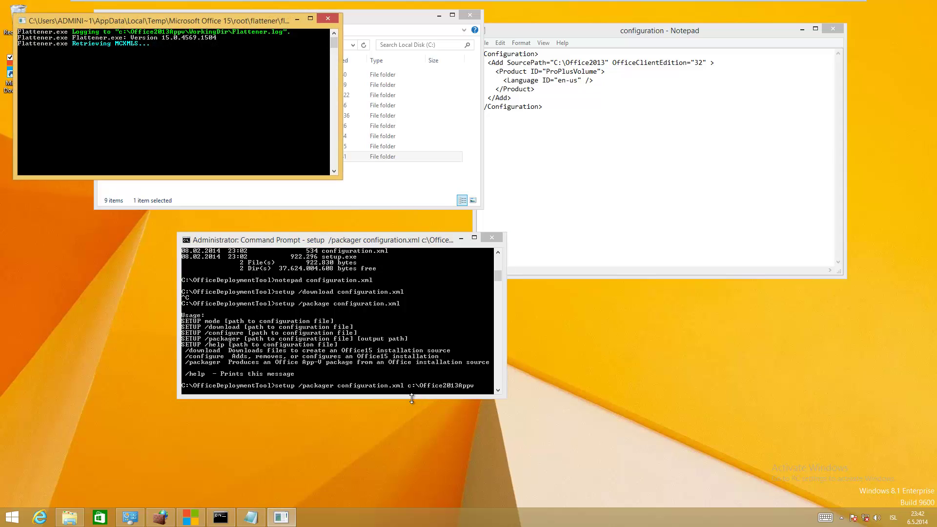
{"action": "left_click_drag", "start_coordinate": [211, 23], "coordinate": [306, 182]}
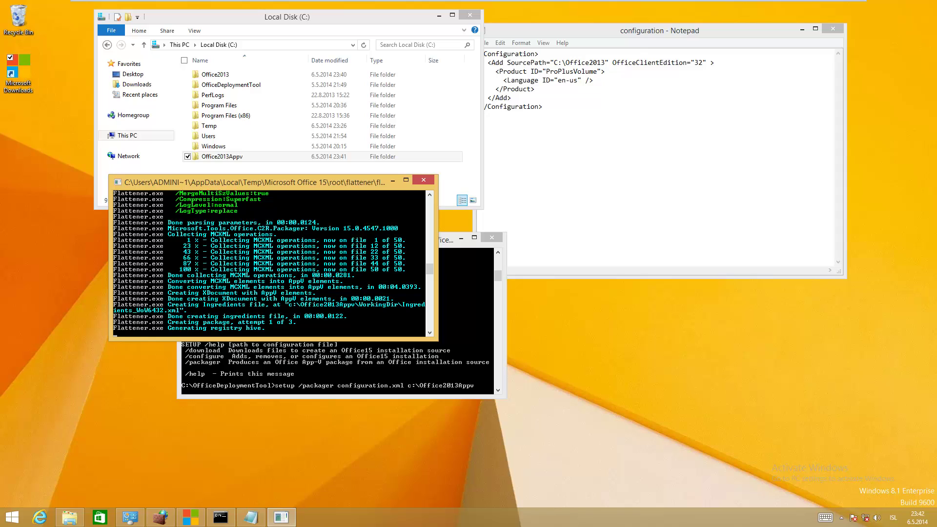
{"action": "key", "text": "ctrl+c"}
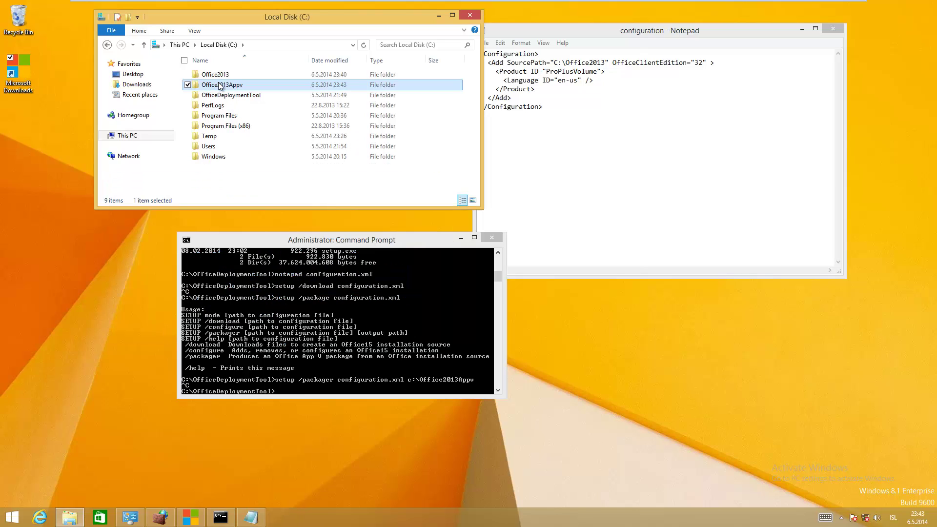
Open Office2013Appv\AppVPackages and widen the Name column to read the ProPlusVolume_en-us_x86 package files
{"action": "double_click", "coordinate": [223, 86]}
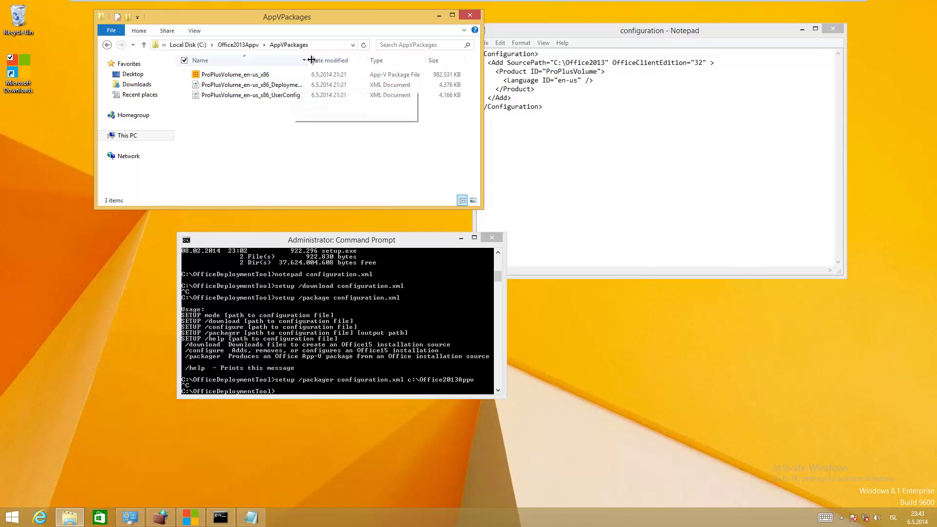
{"action": "left_click_drag", "start_coordinate": [311, 59], "coordinate": [350, 60]}
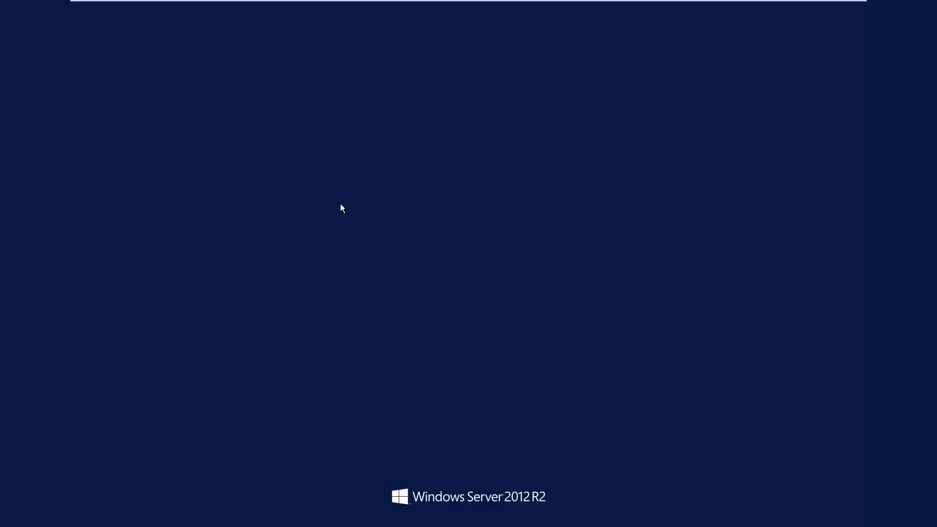
Unlock the Windows Server 2012 R2 machine with the administrator password
{"action": "type", "text": "••••••••••"}
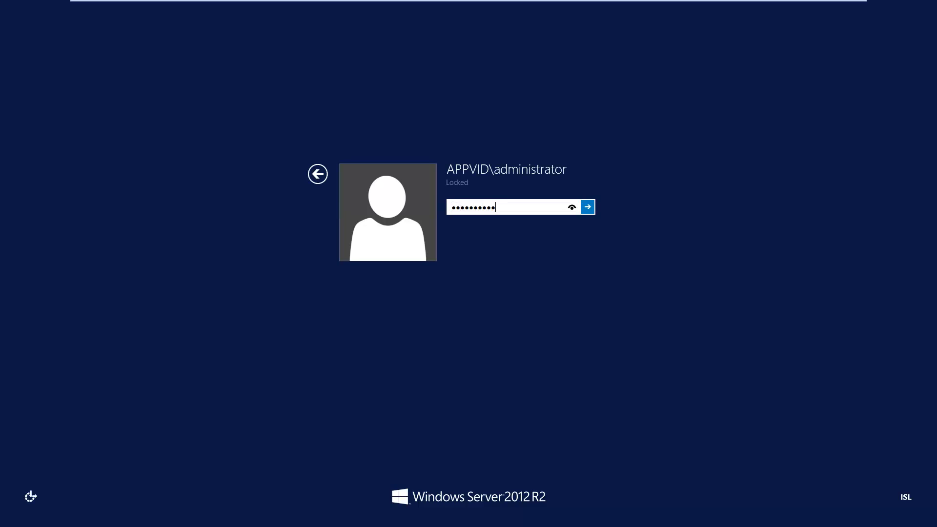
{"action": "key", "text": "Return"}
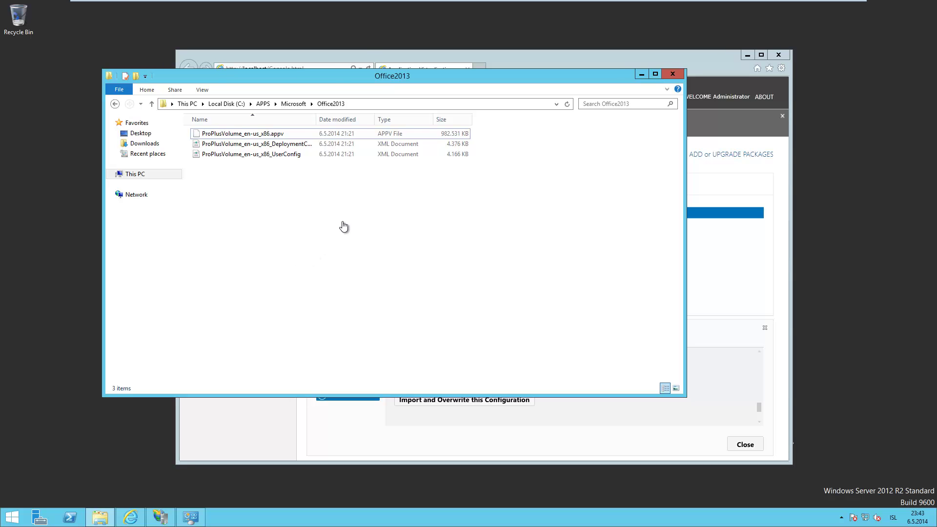
{"action": "mouse_move", "coordinate": [377, 10]}
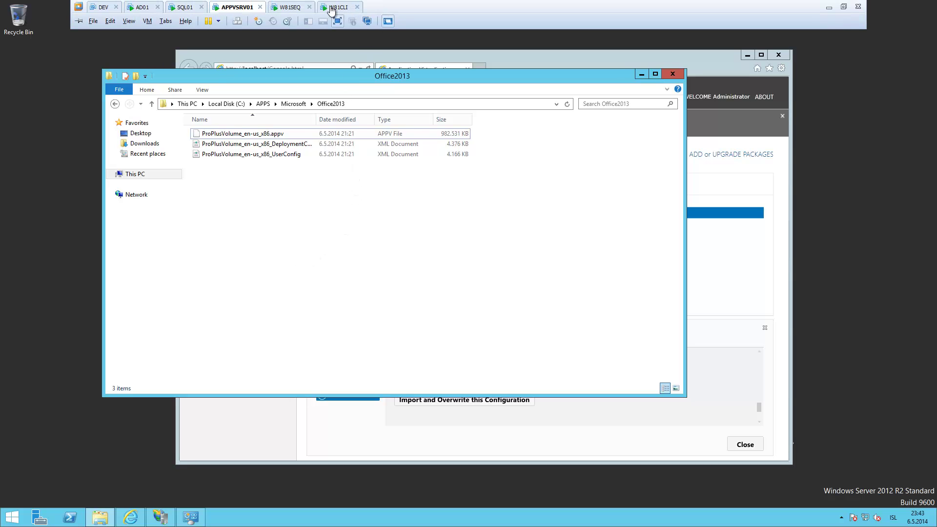
Switch to the W81CLI client VM and sign in with the account password
{"action": "left_click", "coordinate": [336, 7]}
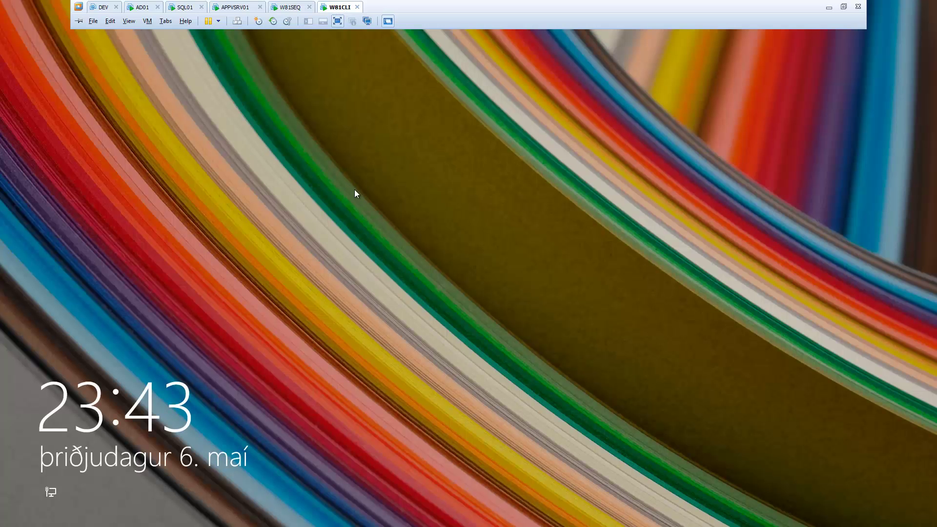
{"action": "left_click", "coordinate": [355, 194]}
{"action": "type", "text": "Pa$$w0rd"}
{"action": "key", "text": "Return"}
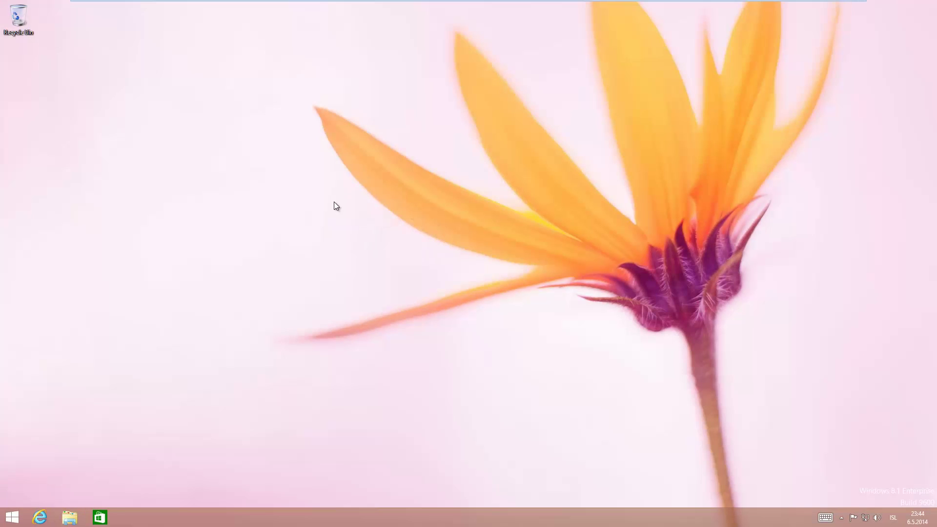
Launch Windows PowerShell and run 'import-module appvclient'
{"action": "left_click", "coordinate": [11, 517]}
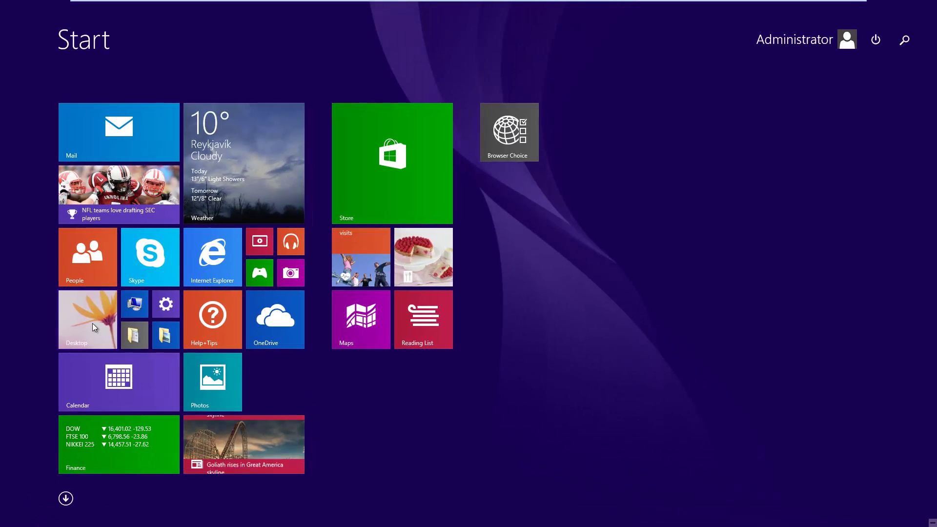
{"action": "left_click", "coordinate": [92, 323]}
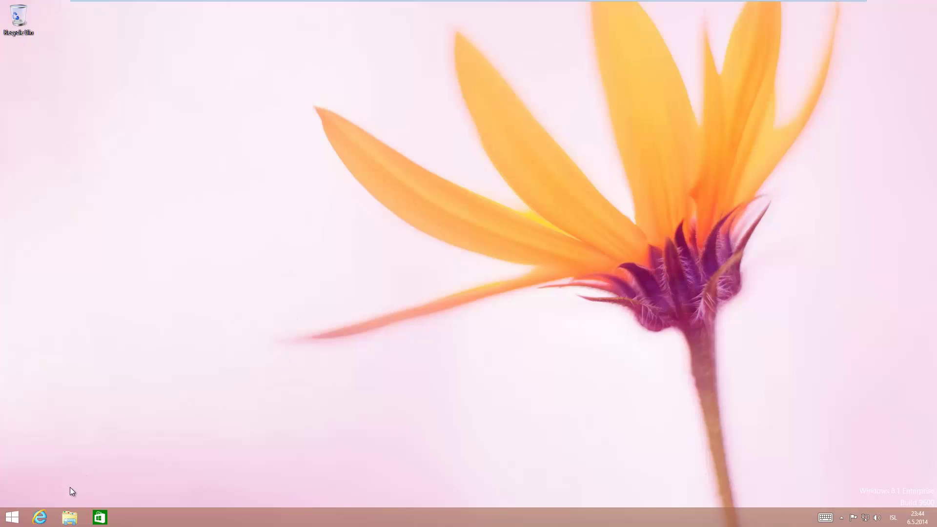
{"action": "left_click", "coordinate": [15, 515]}
{"action": "type", "text": "powerShell"}
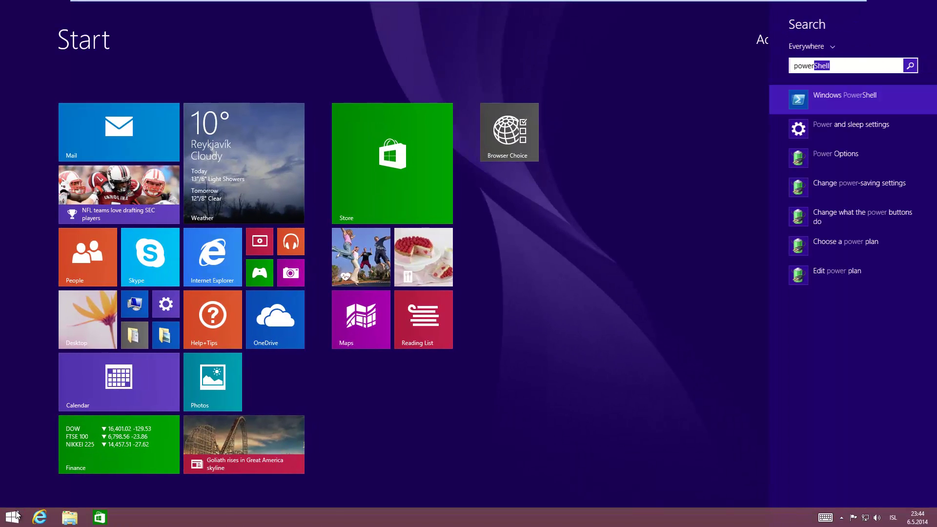
{"action": "key", "text": "Return"}
{"action": "type", "text": "import"}
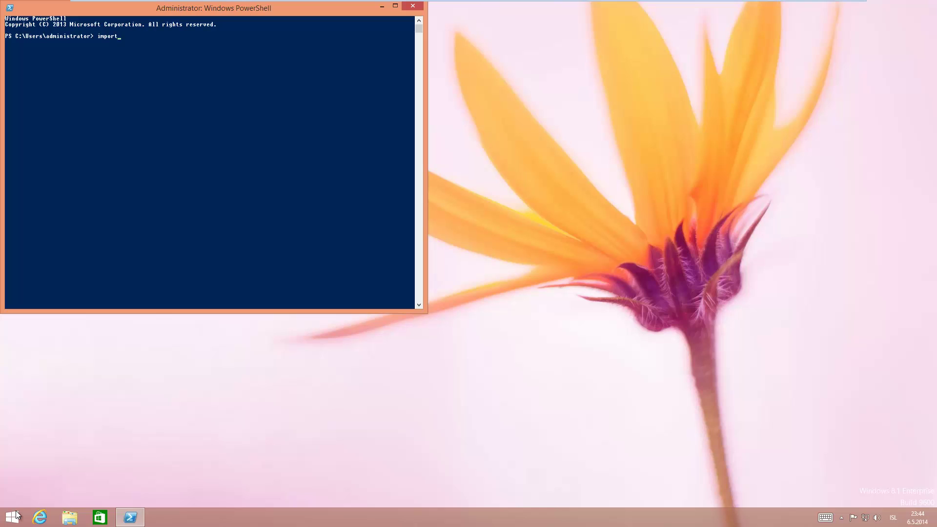
{"action": "type", "text": "-module appvclient"}
{"action": "key", "text": "Return"}
Run 'Set-AppvClientConfiguration -EnablePackageScripts', which fails with a Group Policy error
{"action": "type", "text": "$et-App"}
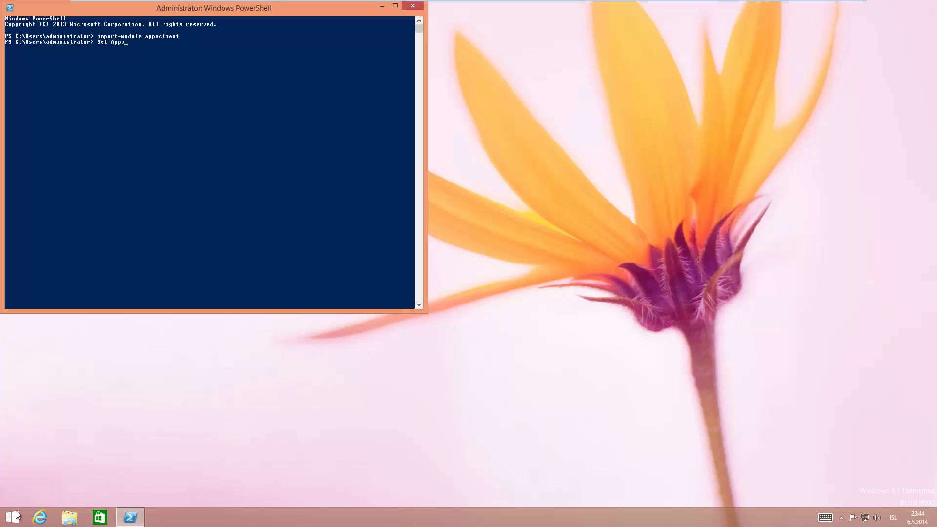
{"action": "type", "text": "vClien"}
{"action": "key", "text": "Tab"}
{"action": "type", "text": "-Enab"}
{"action": "key", "text": "Tab"}
{"action": "key", "text": "Return"}
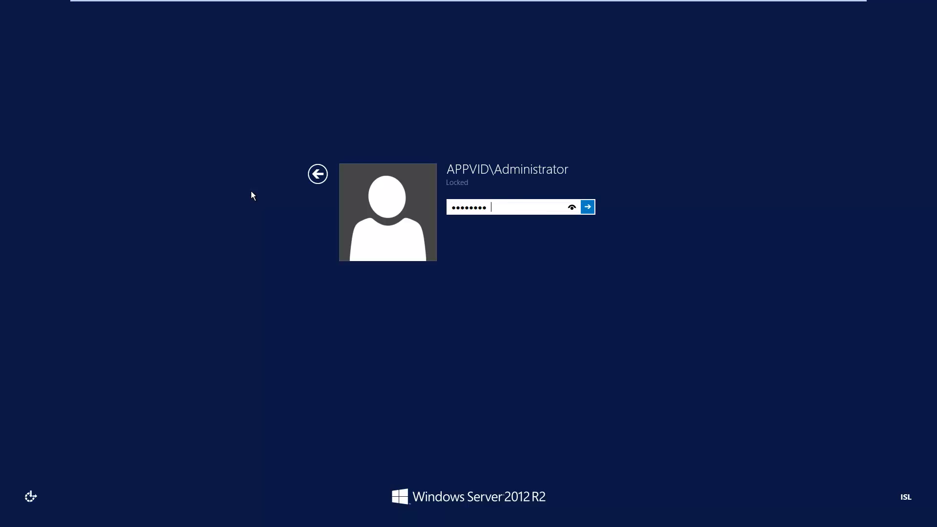
Sign in to the server and edit the Configure Appv GPO down to Administrative Templates > System > App-V > Publishing
{"action": "key", "text": "Return"}
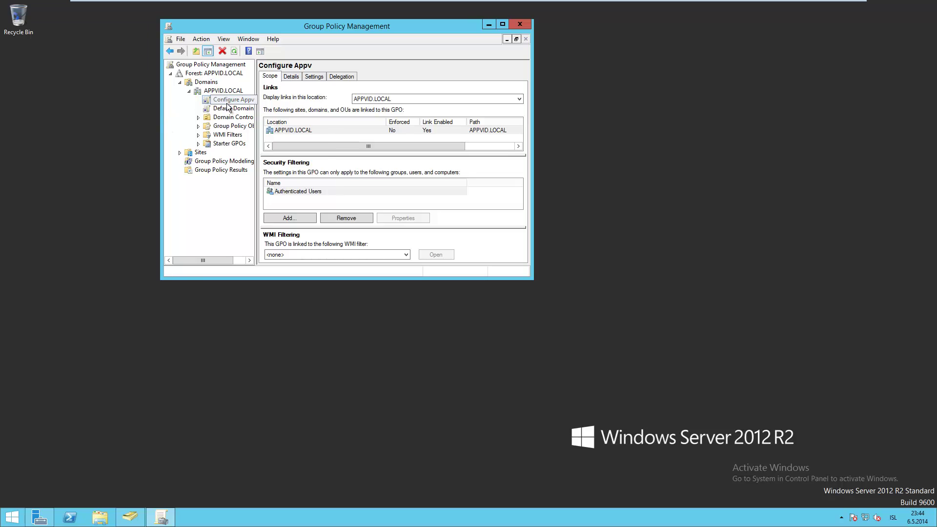
{"action": "right_click", "coordinate": [233, 100]}
{"action": "left_click", "coordinate": [244, 109]}
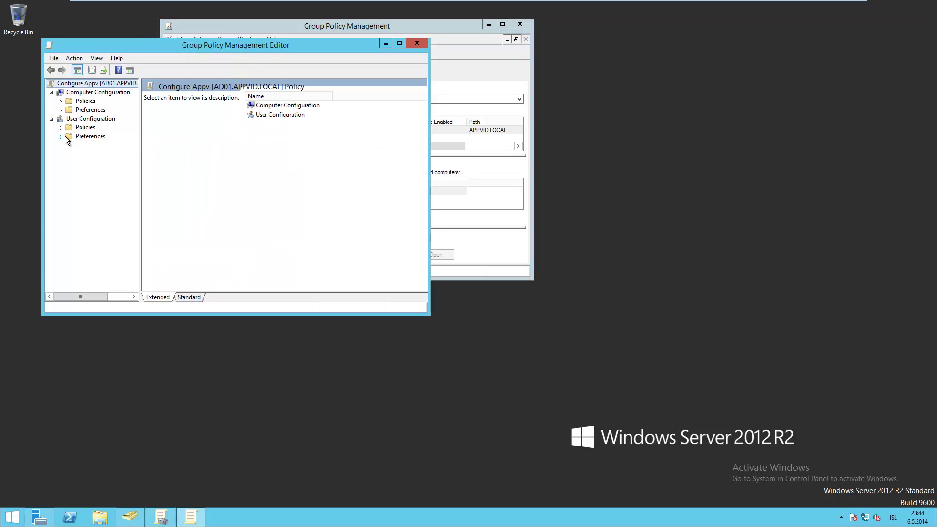
{"action": "left_click", "coordinate": [60, 101]}
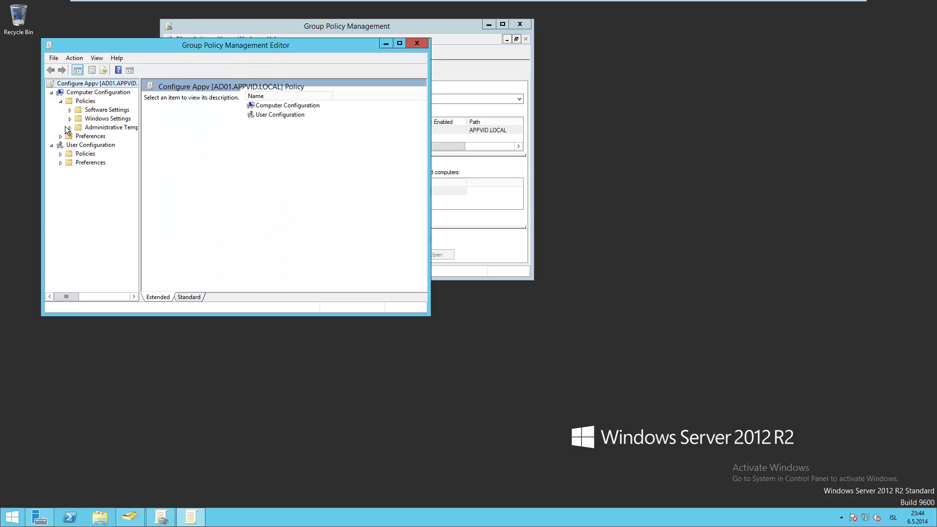
{"action": "left_click", "coordinate": [69, 128]}
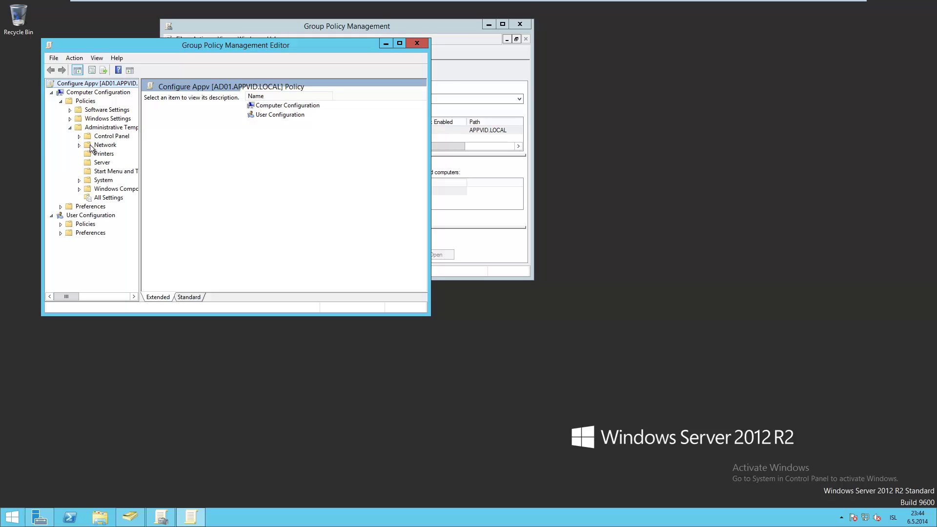
{"action": "left_click_drag", "start_coordinate": [140, 163], "coordinate": [232, 163]}
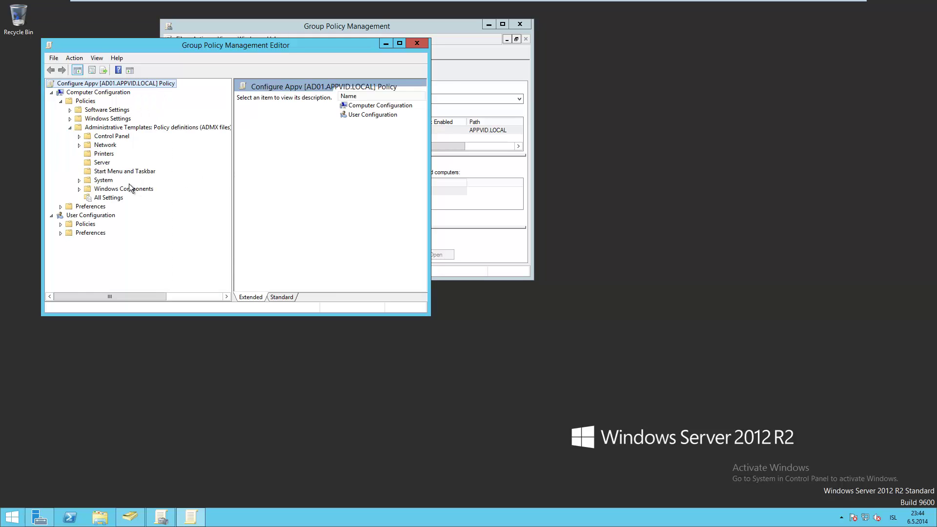
{"action": "left_click", "coordinate": [79, 180]}
{"action": "left_click", "coordinate": [88, 101]}
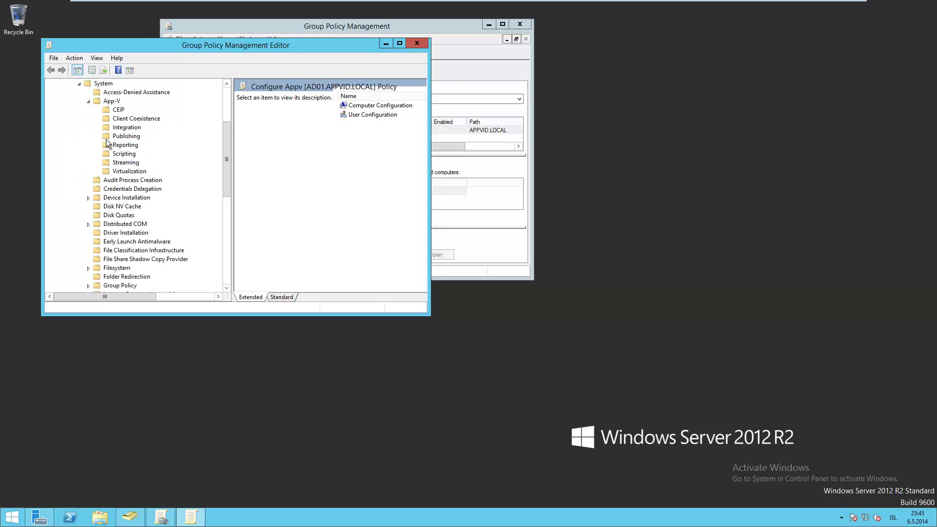
{"action": "left_click", "coordinate": [122, 136]}
{"action": "left_click", "coordinate": [291, 298]}
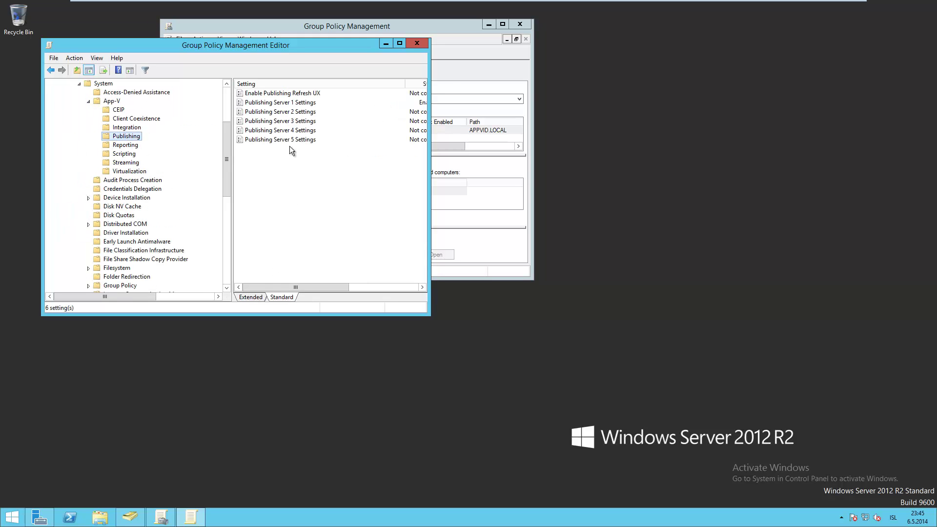
Review the Publishing Server 1 Settings and Enable Package Scripts policies, closing both unchanged
{"action": "double_click", "coordinate": [292, 103]}
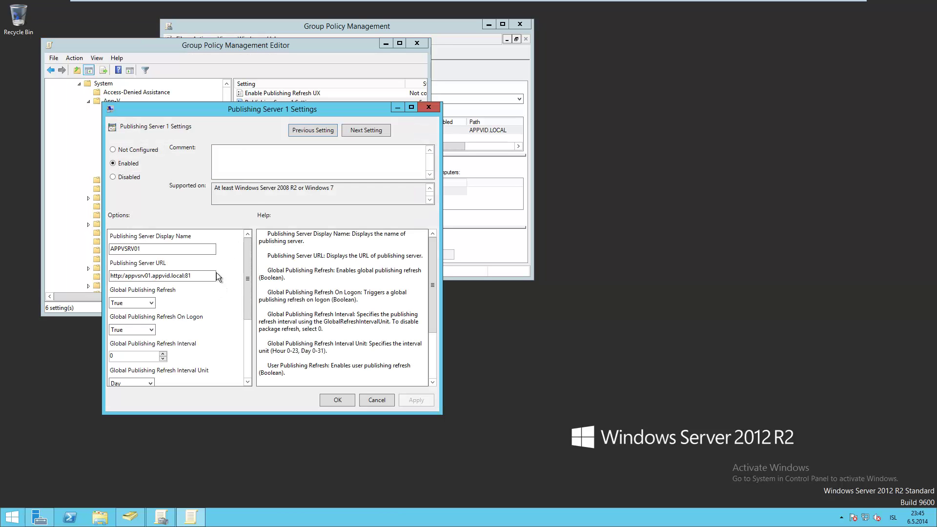
{"action": "left_click_drag", "start_coordinate": [248, 273], "coordinate": [248, 331]}
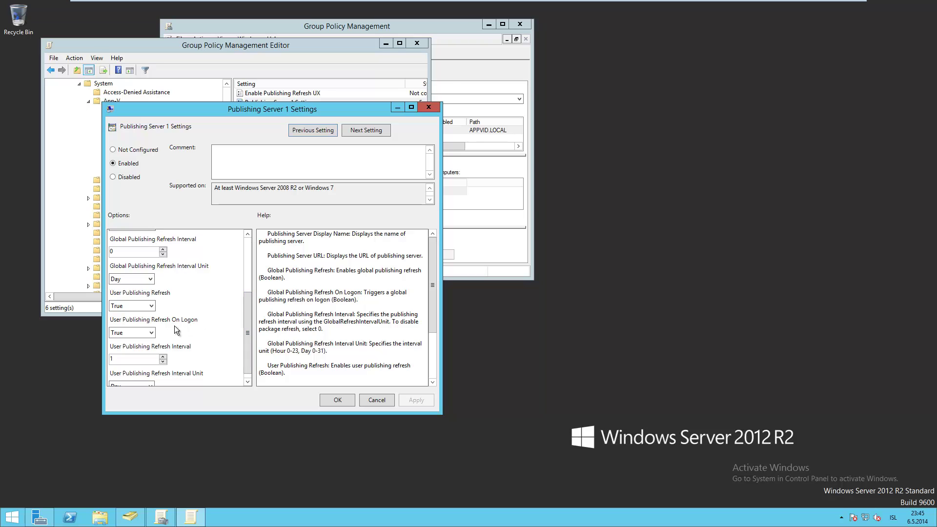
{"action": "left_click", "coordinate": [388, 400]}
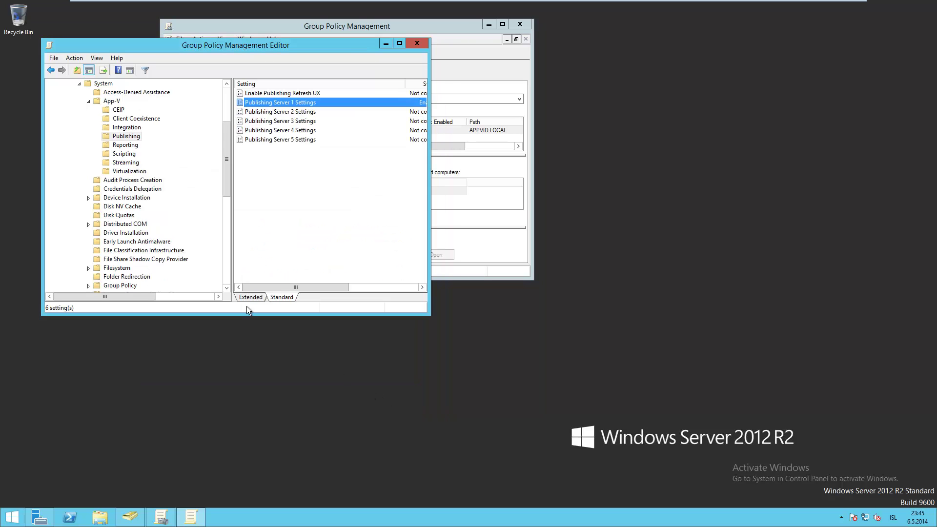
{"action": "left_click", "coordinate": [126, 153]}
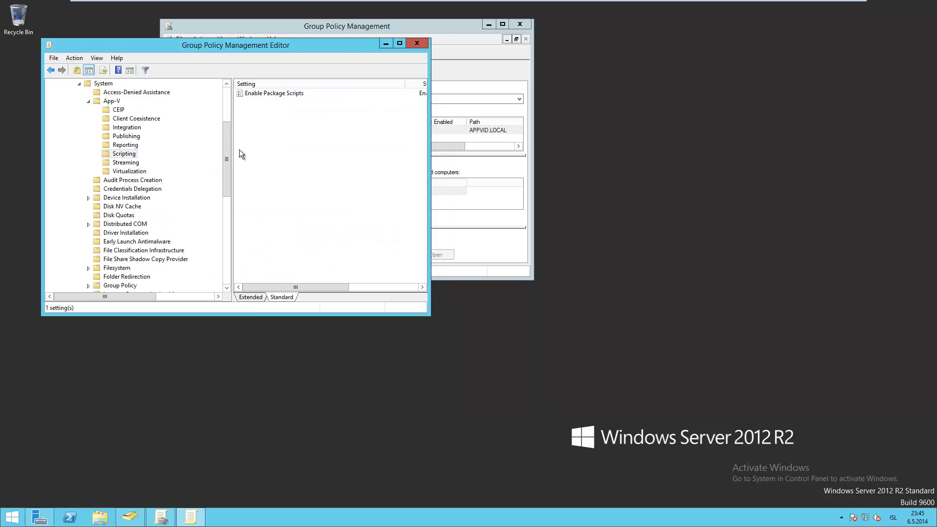
{"action": "double_click", "coordinate": [271, 94]}
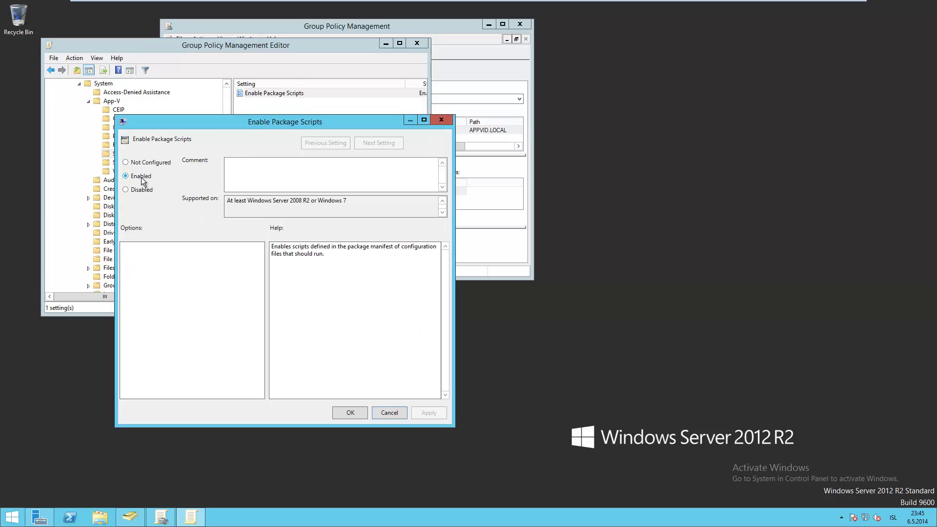
{"action": "left_click", "coordinate": [386, 414]}
{"action": "mouse_move", "coordinate": [342, 5]}
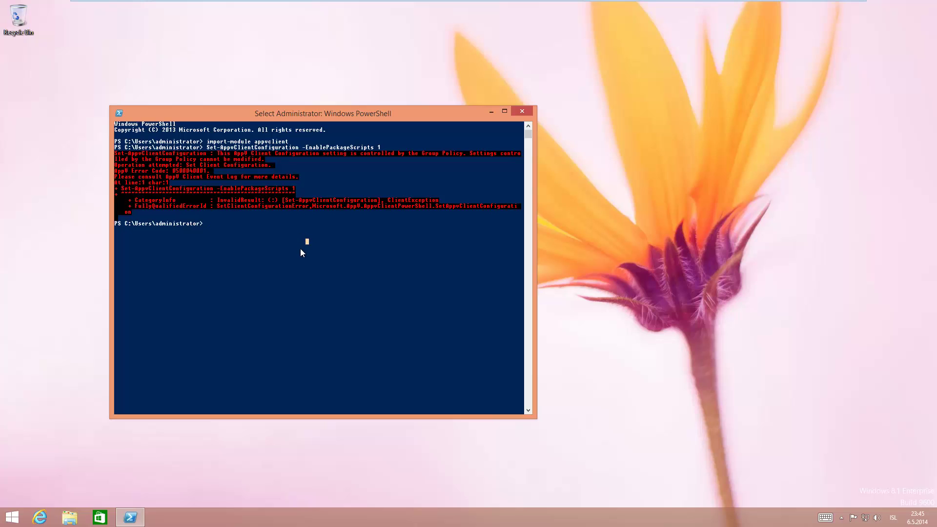
Check the Start screen's apps list, then return to the desktop
{"action": "left_click", "coordinate": [12, 518]}
{"action": "left_click", "coordinate": [71, 495]}
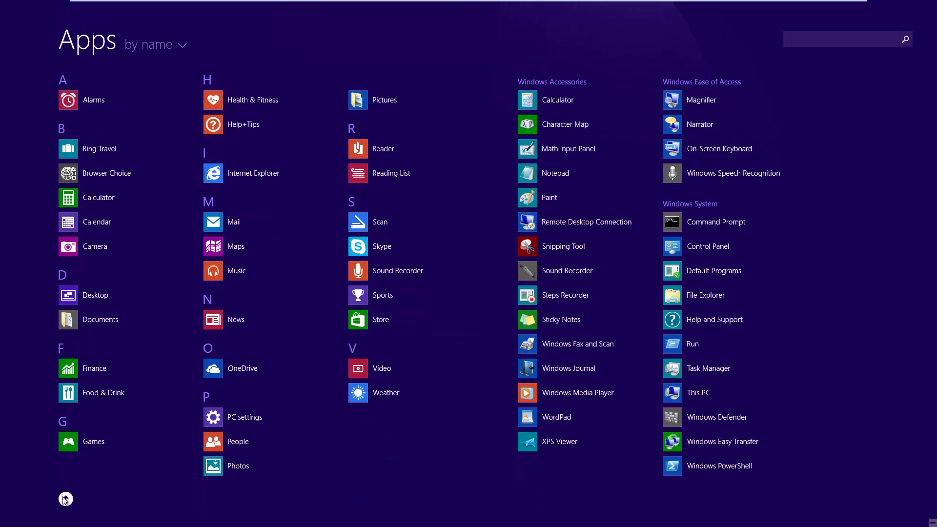
{"action": "left_click", "coordinate": [66, 499]}
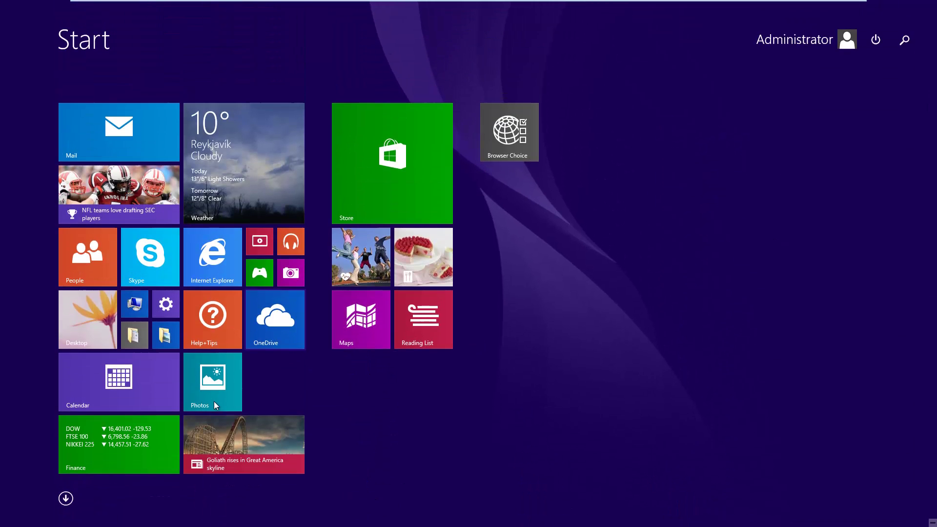
{"action": "left_click", "coordinate": [109, 334]}
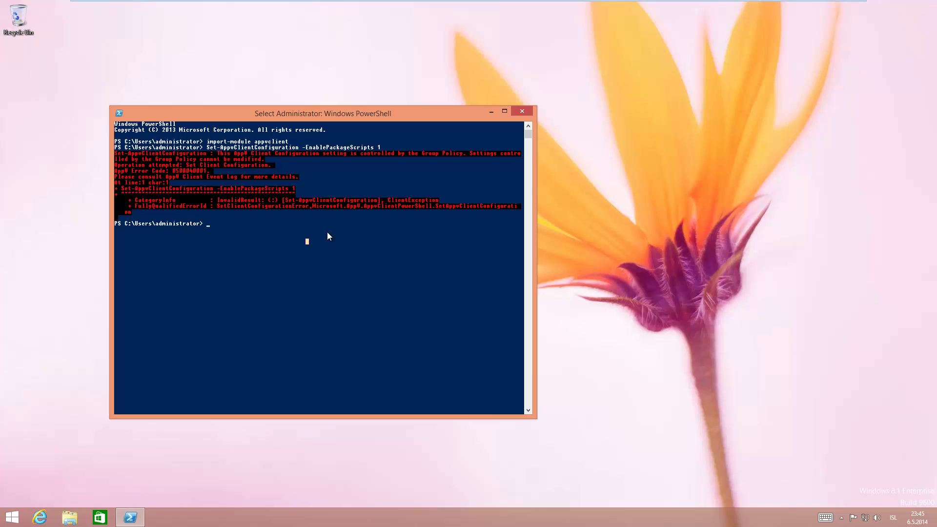
Add \\appvsrv01\apps\microsoft\Office2013\ProPlusVolume_en-us_x86.appv and pipe it to Publish-AppvClientPackage -global
{"action": "type", "text": "Add-"}
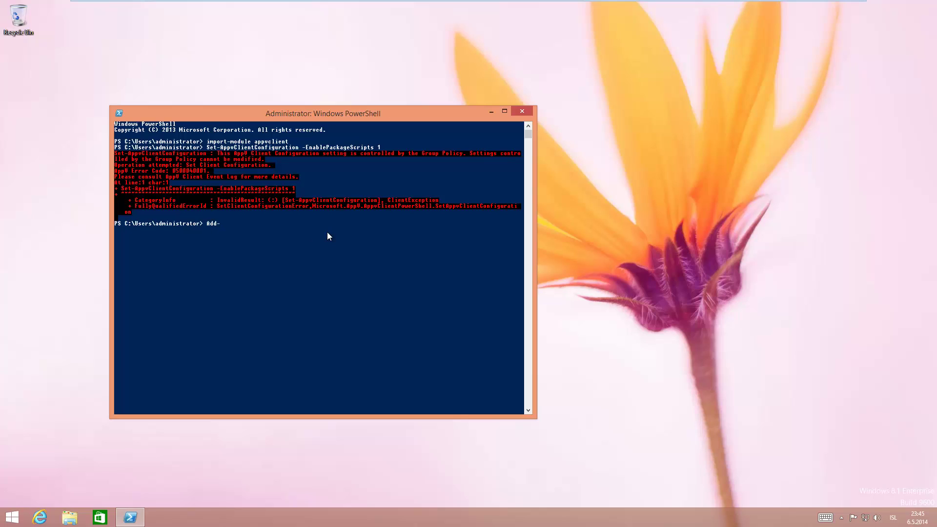
{"action": "type", "text": "Appvc"}
{"action": "key", "text": "Tab"}
{"action": "key", "text": "Tab"}
{"action": "type", "text": "osoft\\of"}
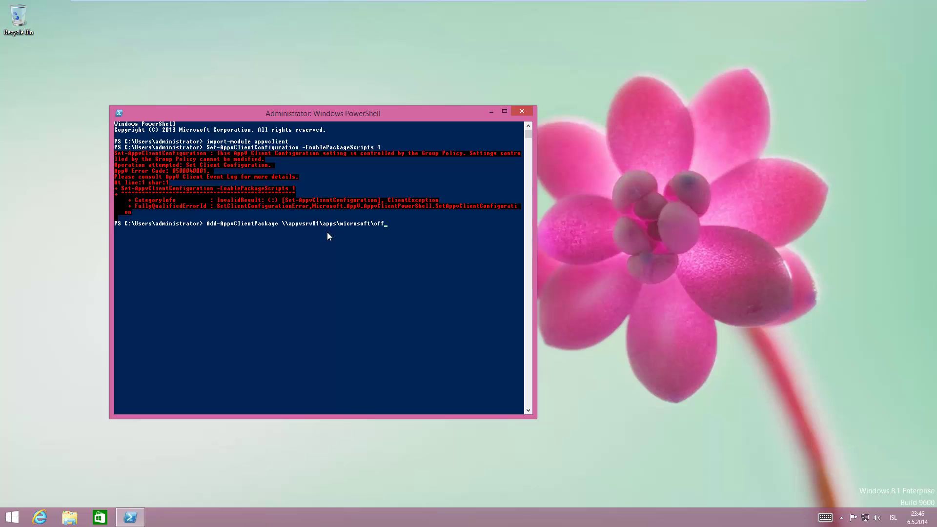
{"action": "key", "text": "Tab"}
{"action": "type", "text": "\\pro"}
{"action": "key", "text": "Tab"}
{"action": "type", "text": "| publi"}
{"action": "key", "text": "Tab"}
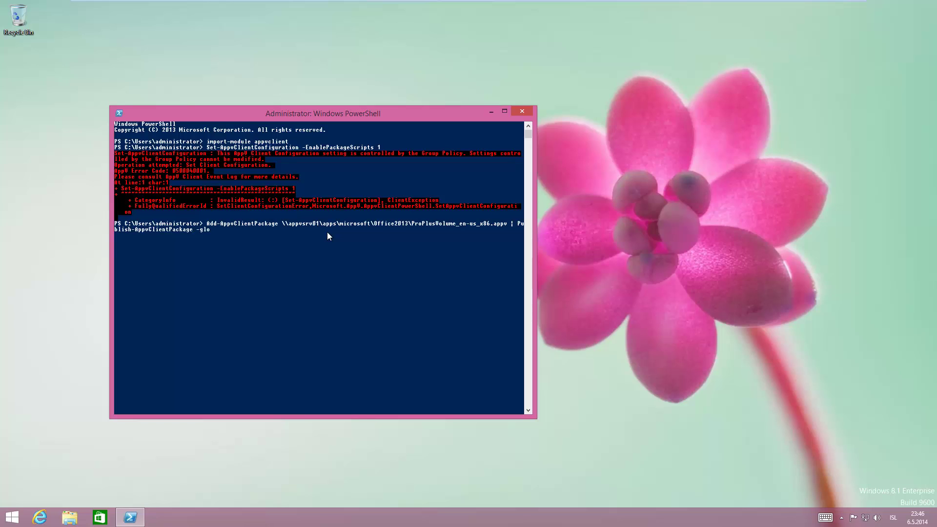
{"action": "key", "text": "Return"}
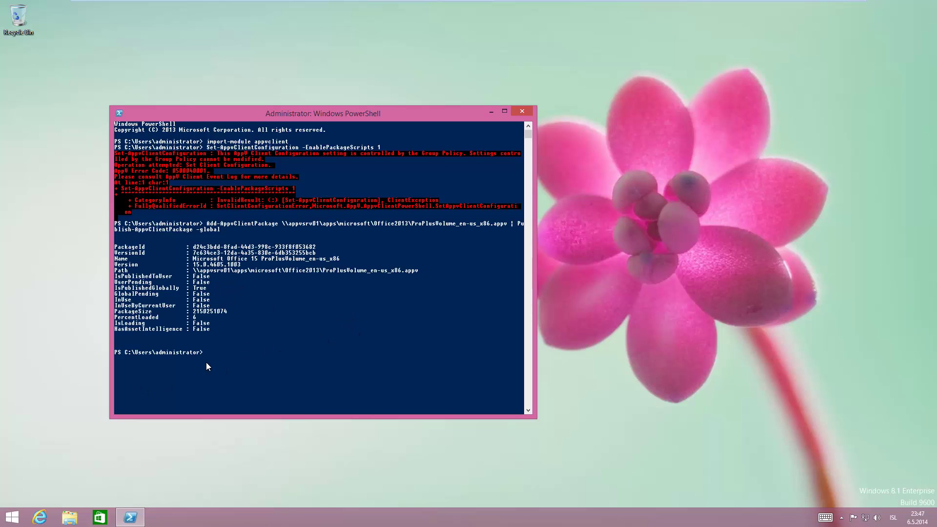
{"action": "left_click", "coordinate": [95, 462]}
Launch Word 2013 from the new Microsoft Office 2013 group in the Start screen's Apps list
{"action": "left_click", "coordinate": [12, 518]}
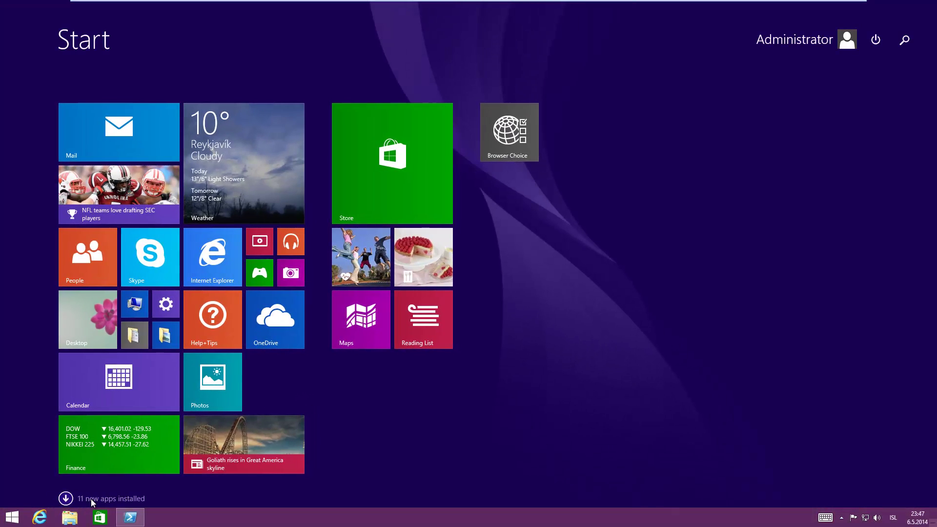
{"action": "left_click", "coordinate": [142, 499]}
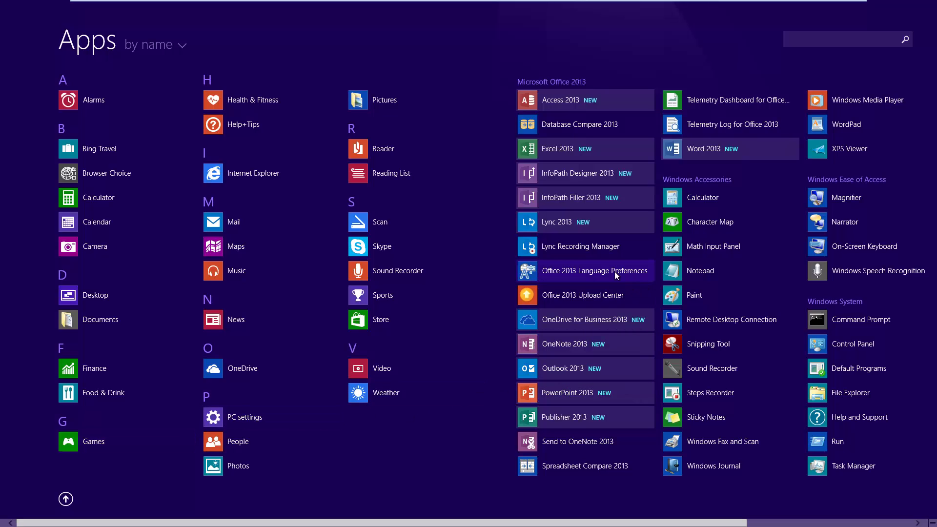
{"action": "left_click", "coordinate": [701, 150]}
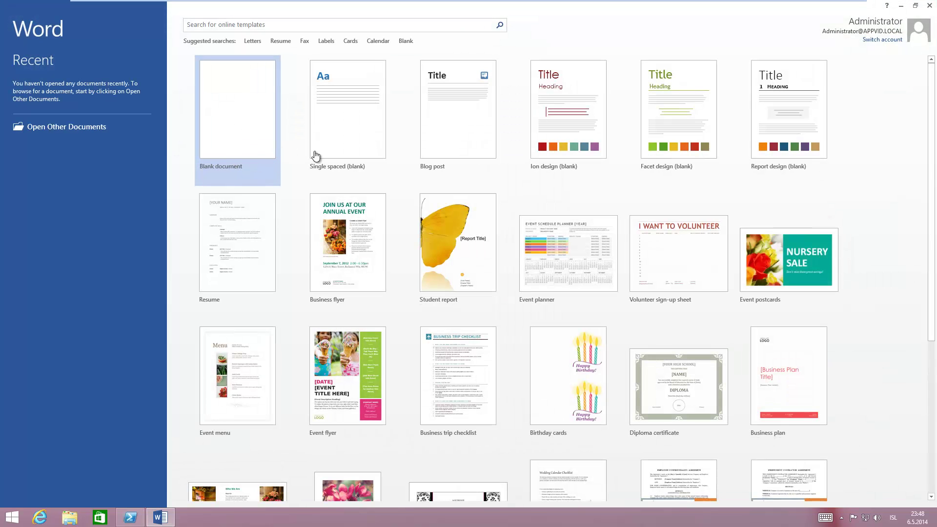
Create a blank document, type 'asdfasdfasdf', and glance at the File > Info view
{"action": "left_click", "coordinate": [226, 149]}
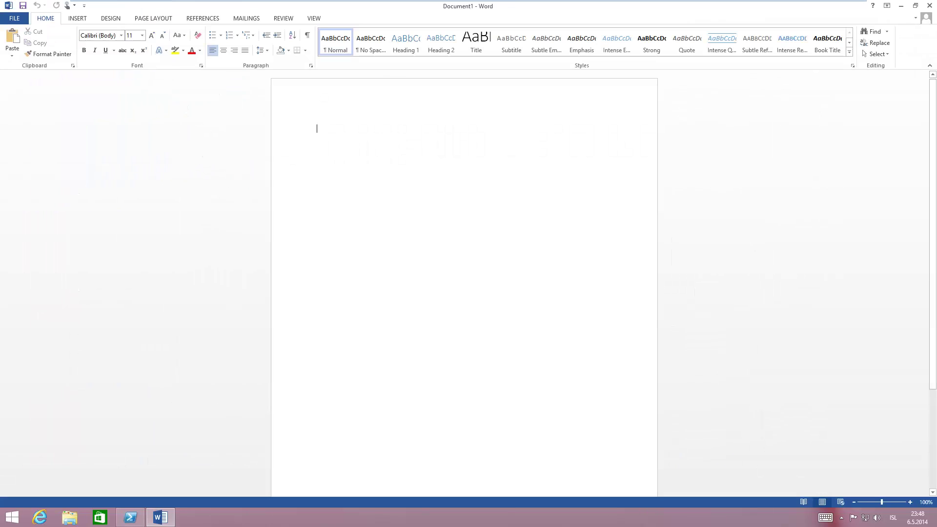
{"action": "type", "text": "asdfasdfasdf"}
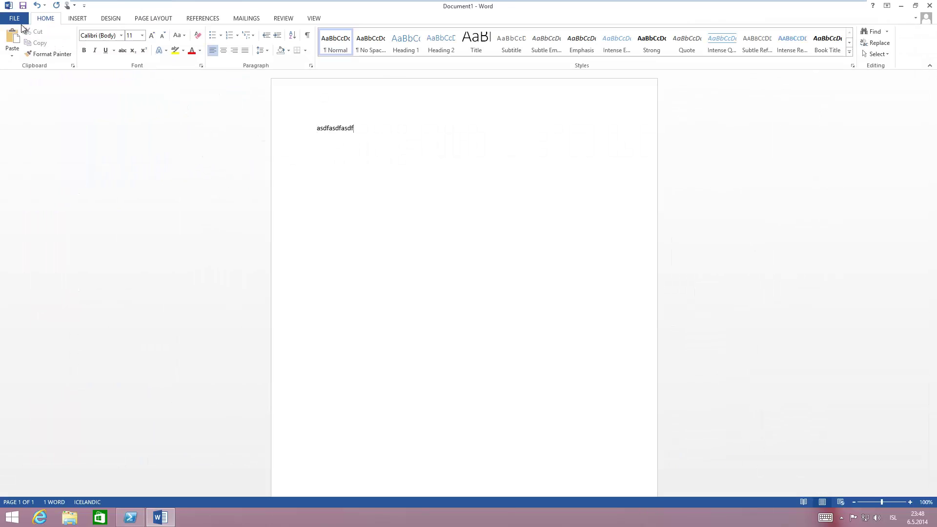
{"action": "left_click", "coordinate": [20, 19]}
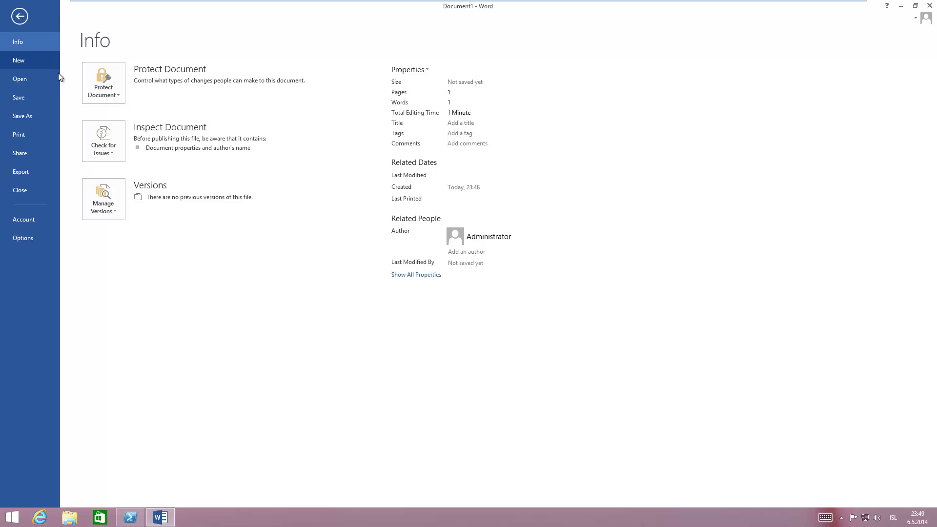
{"action": "left_click", "coordinate": [20, 17]}
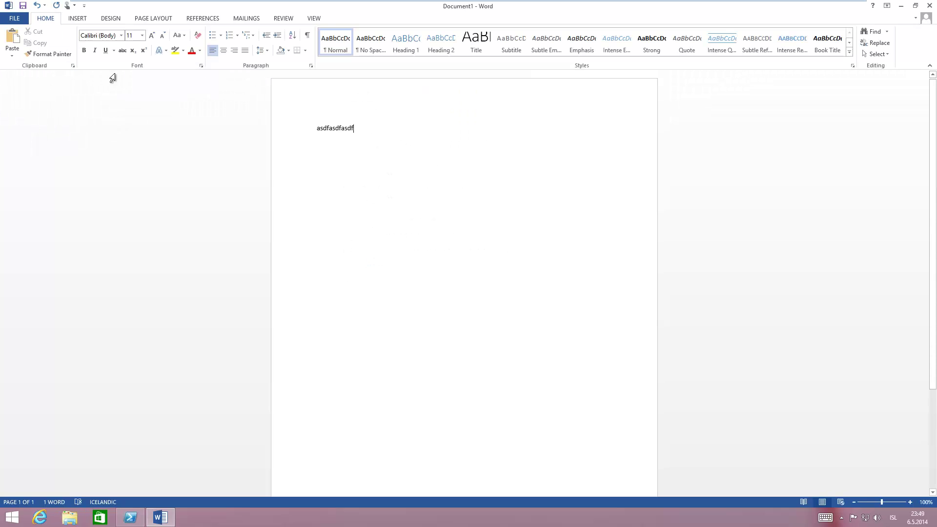
Restore Word to a window and arrange it beside the PowerShell window
{"action": "left_click", "coordinate": [915, 5]}
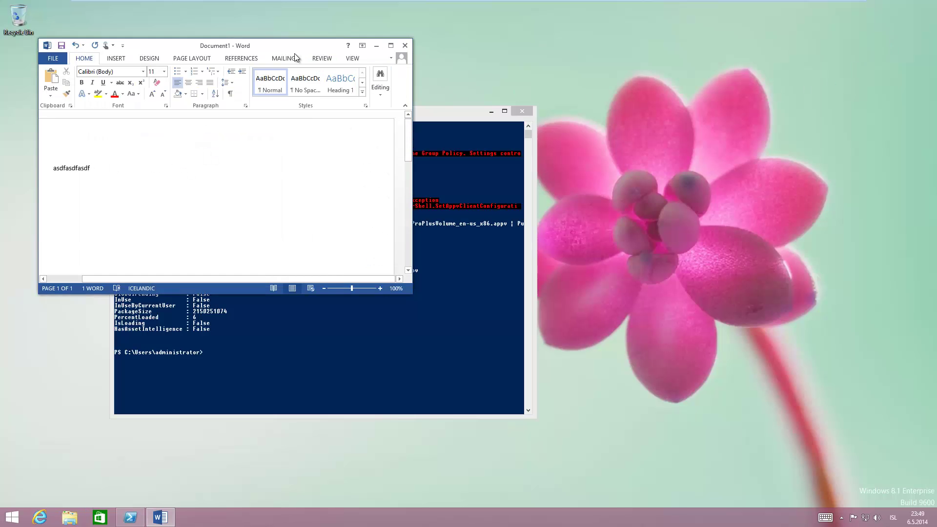
{"action": "left_click_drag", "start_coordinate": [278, 49], "coordinate": [657, 228]}
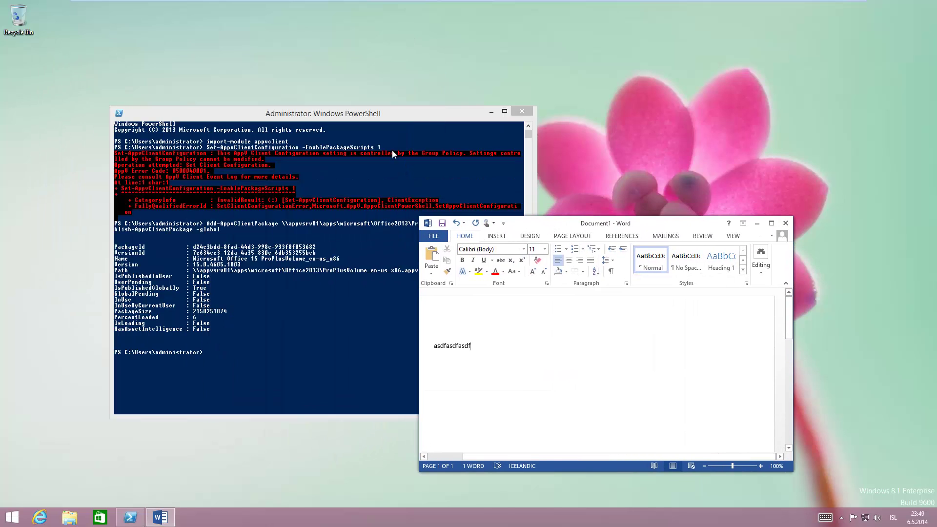
{"action": "left_click_drag", "start_coordinate": [382, 117], "coordinate": [353, 72]}
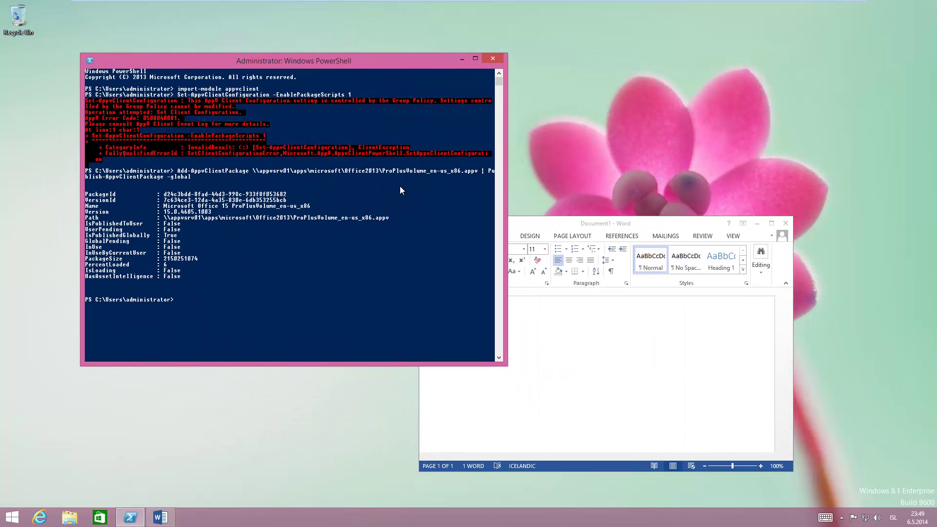